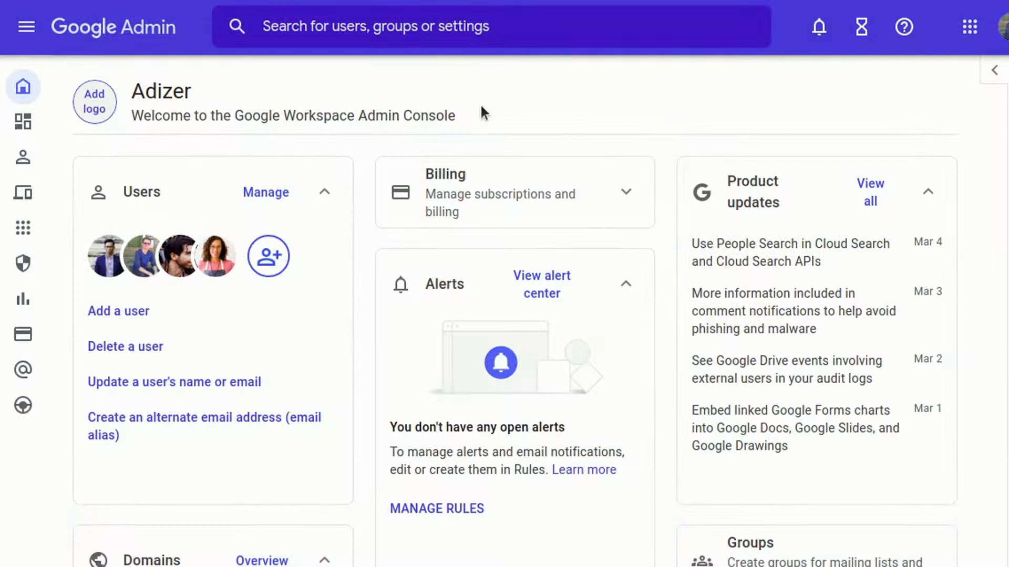
Open the Google Admin Users list and view the first user's account details page
click(258, 198)
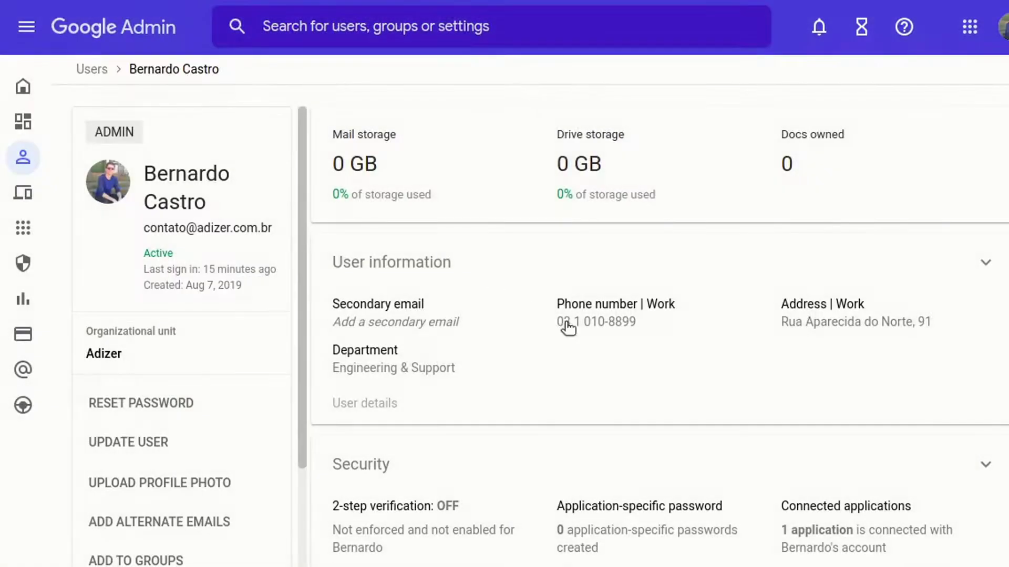
scroll(592, 322, down, 3)
scroll(589, 325, down, 1)
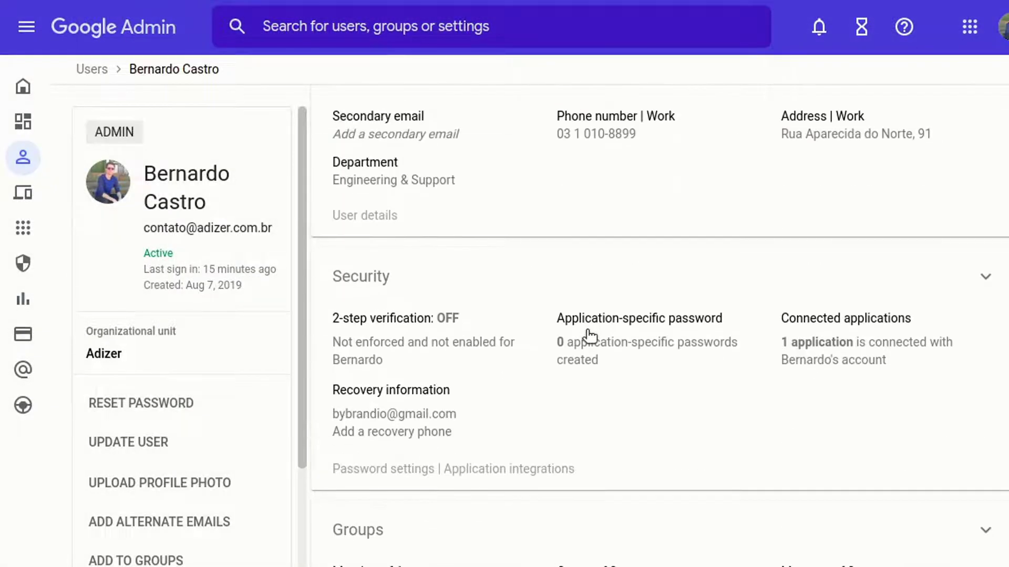
scroll(578, 331, down, 1)
scroll(571, 320, up, 3)
Change the admin user's Type of employee from He to He/Him and save it
click(529, 237)
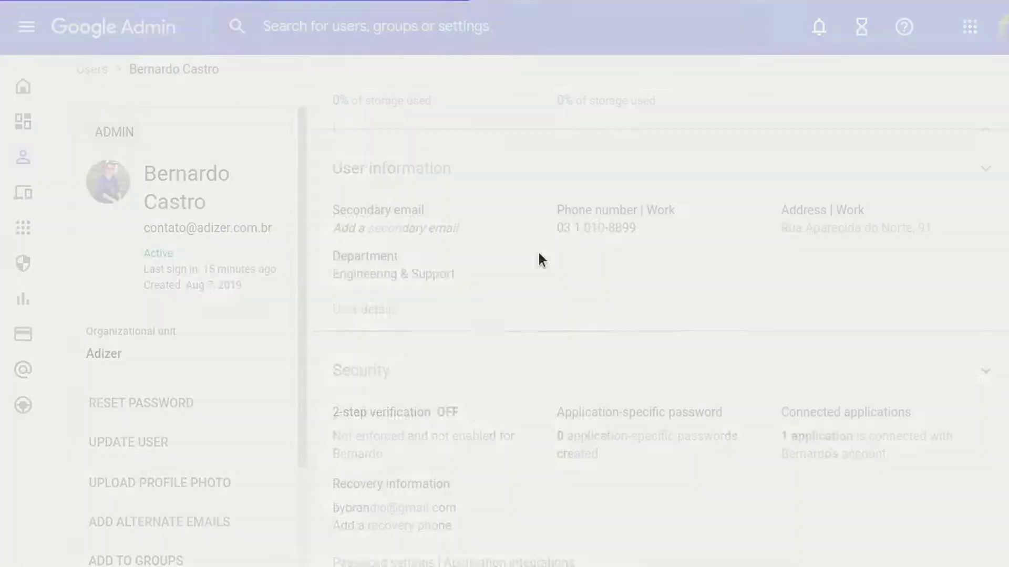
scroll(554, 305, down, 3)
scroll(556, 341, down, 1)
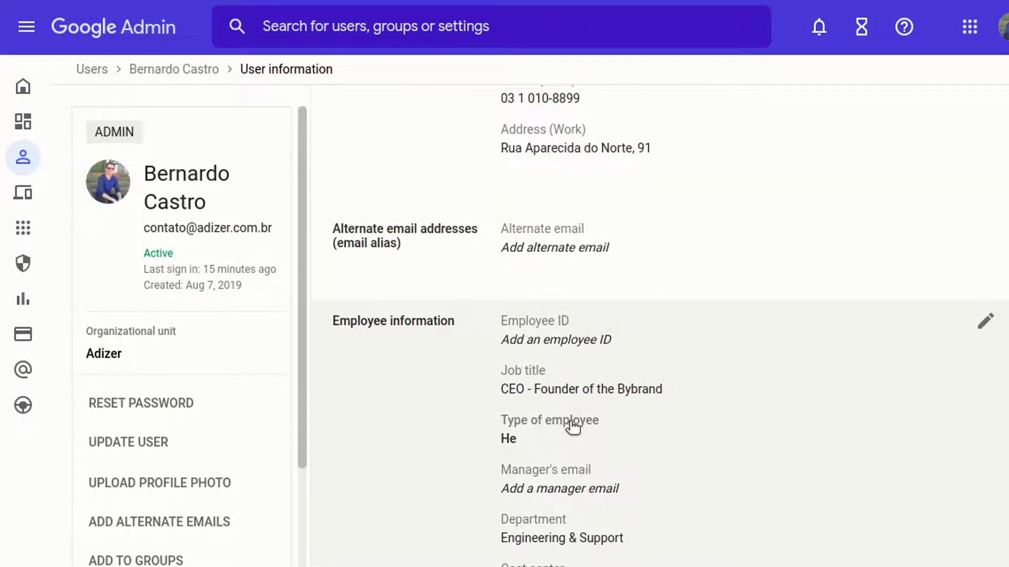
scroll(576, 399, down, 2)
click(575, 358)
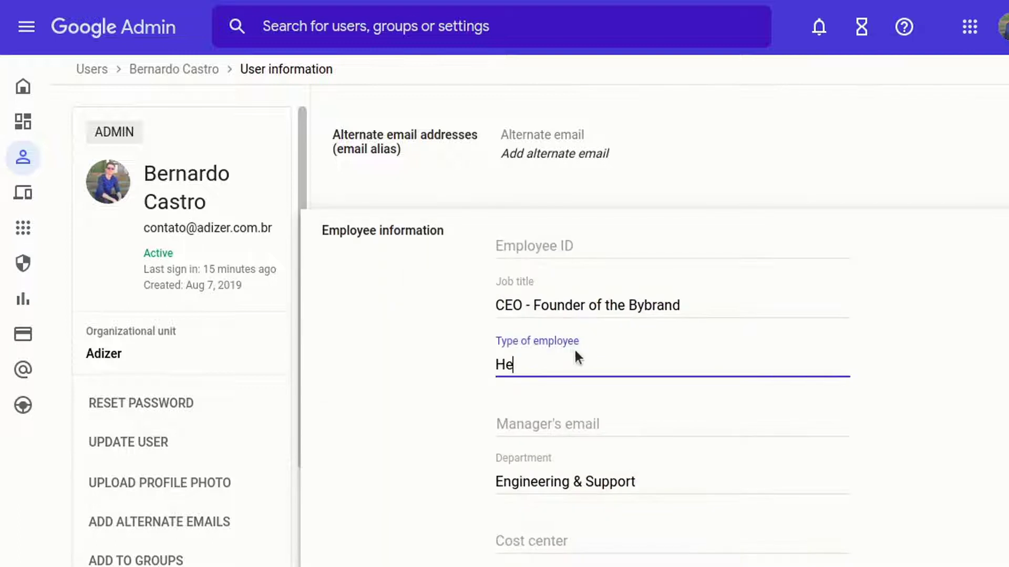
text(/)
text(Hi)
text(m)
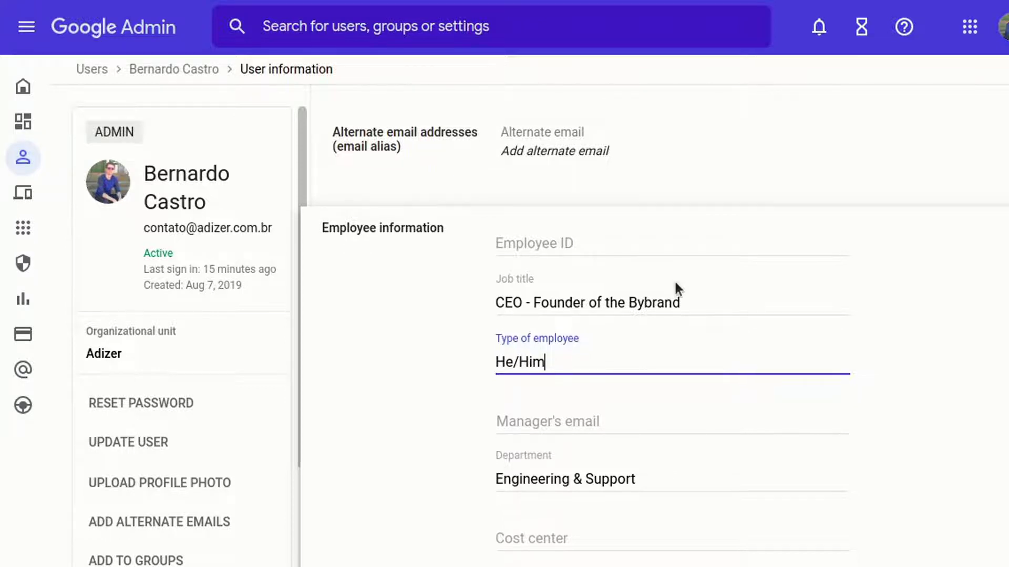
scroll(725, 292, down, 4)
scroll(762, 315, down, 3)
click(972, 389)
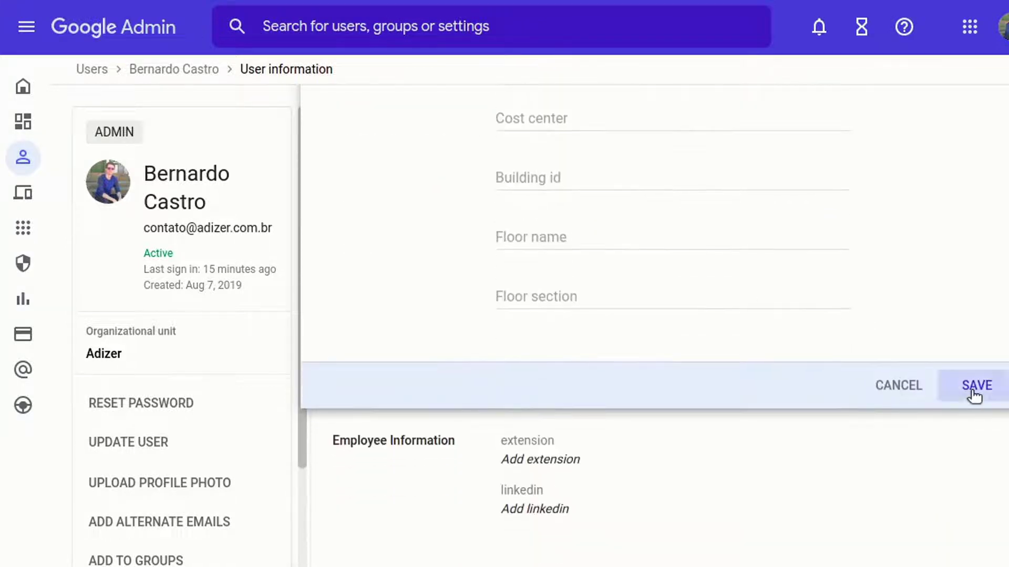
scroll(597, 253, up, 5)
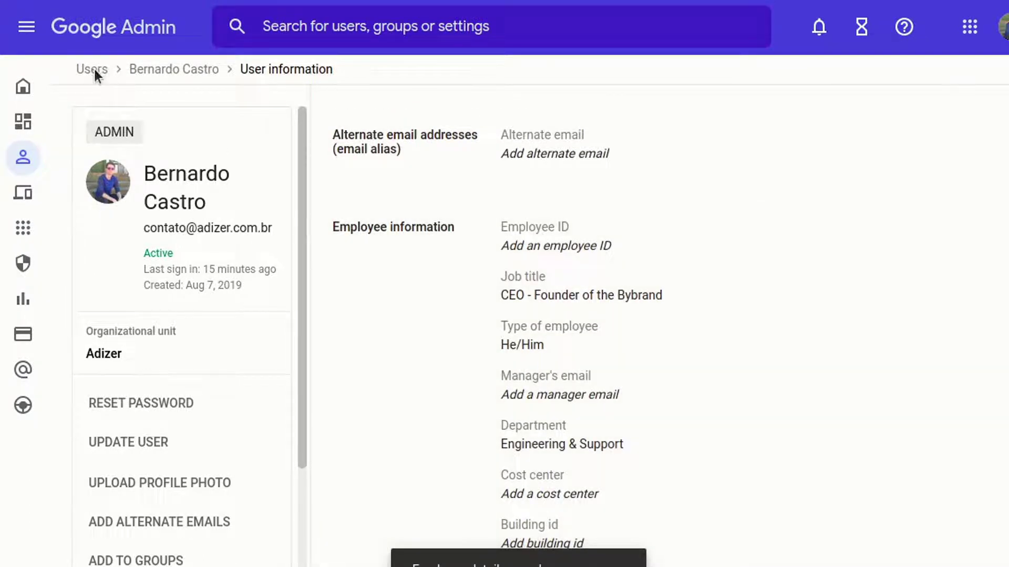
Set the third user's Type of employee to He/Him and save
click(95, 72)
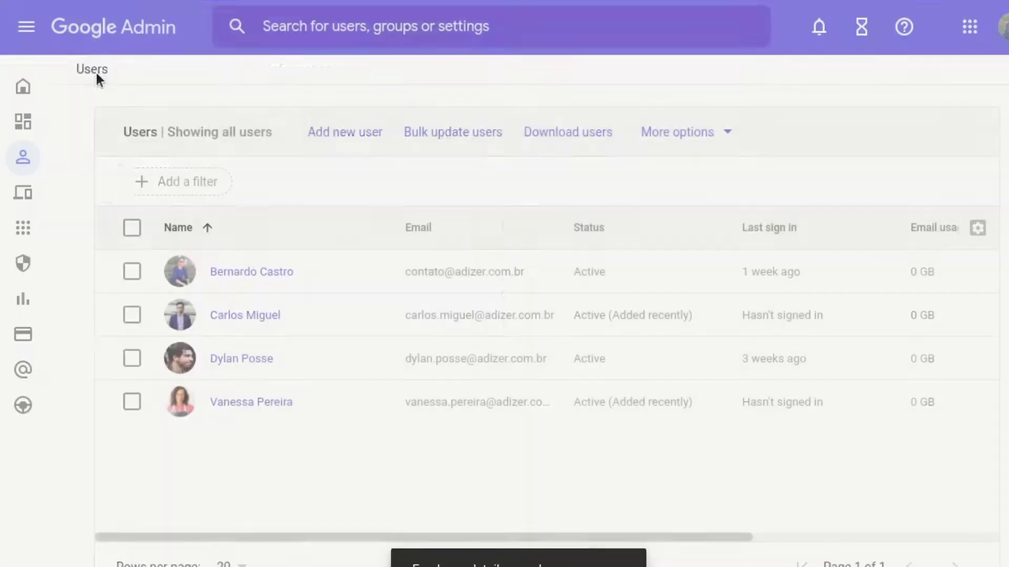
click(239, 360)
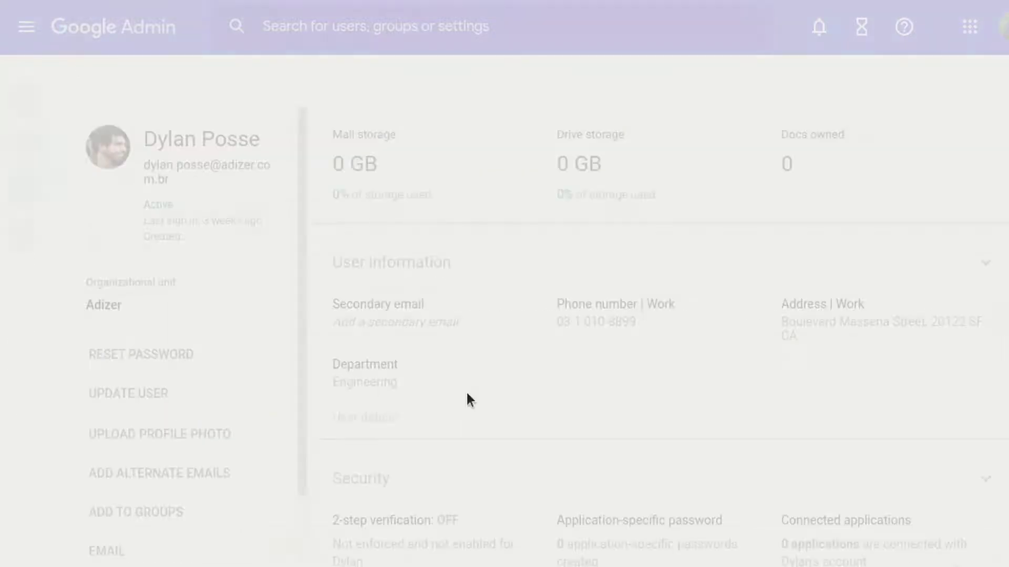
scroll(530, 363, down, 1)
click(589, 310)
scroll(584, 315, down, 3)
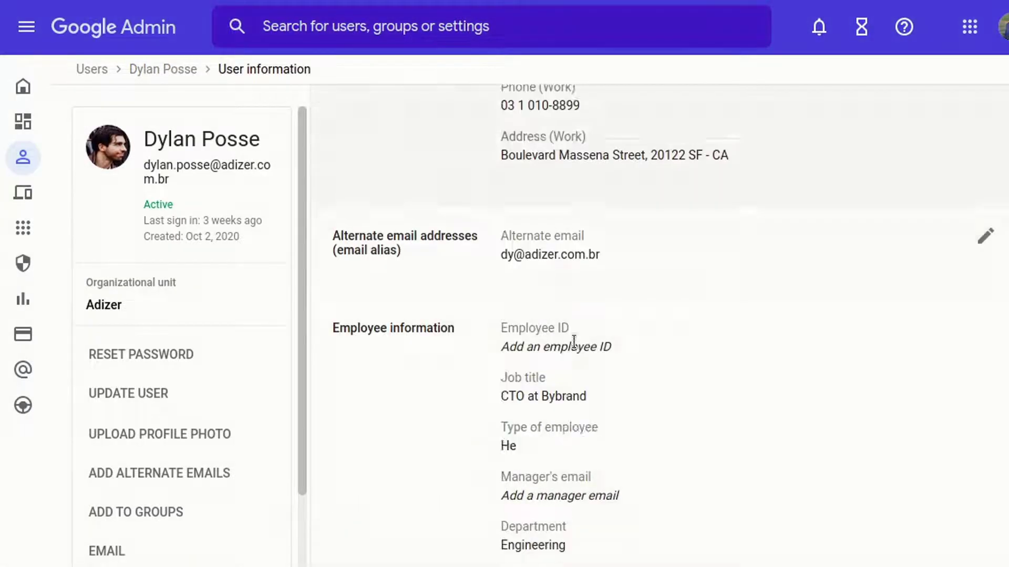
click(578, 388)
text(/Him)
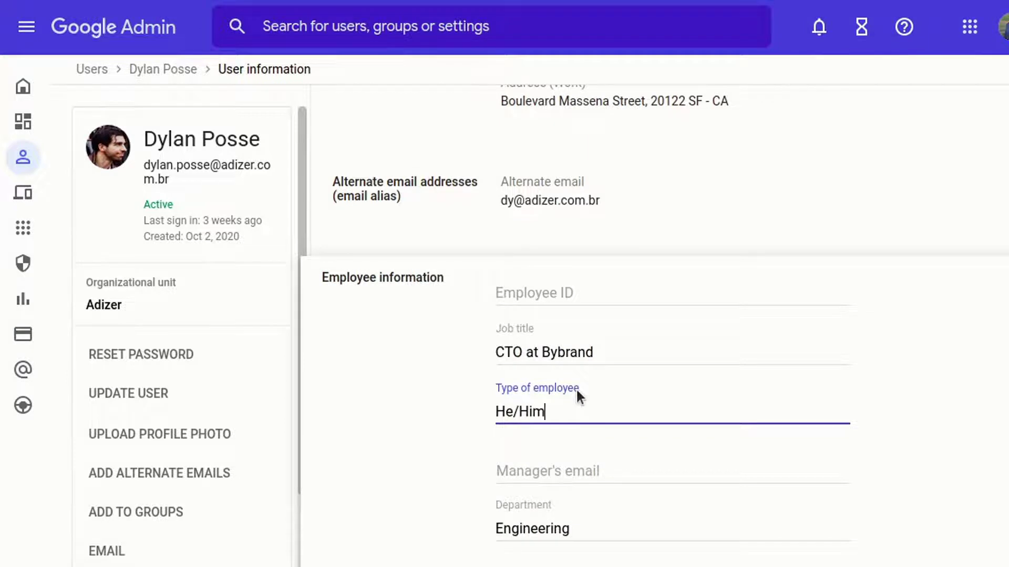
scroll(736, 368, down, 5)
click(977, 480)
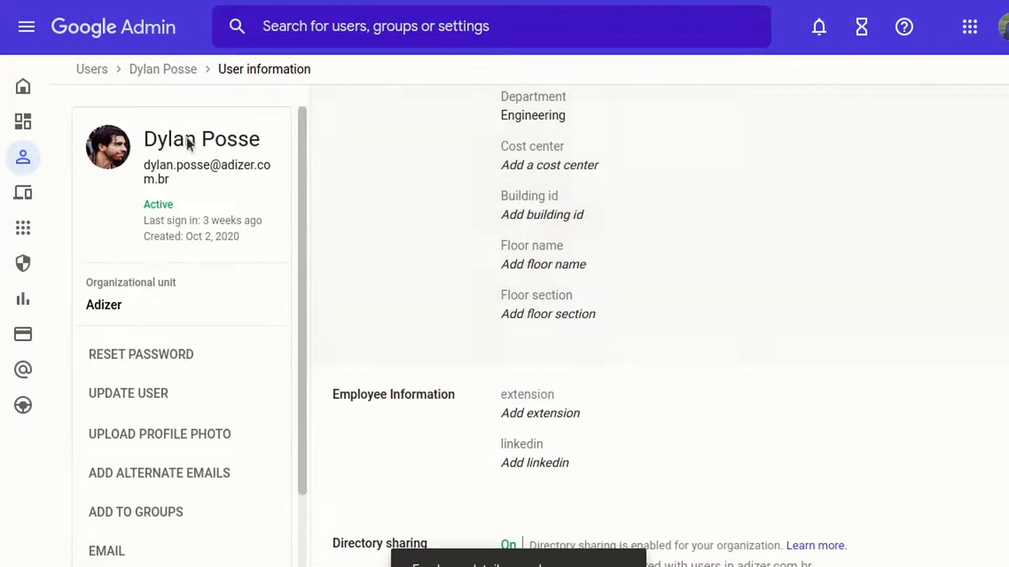
Set the fourth user's empty Type of employee to She/Her and save
click(92, 68)
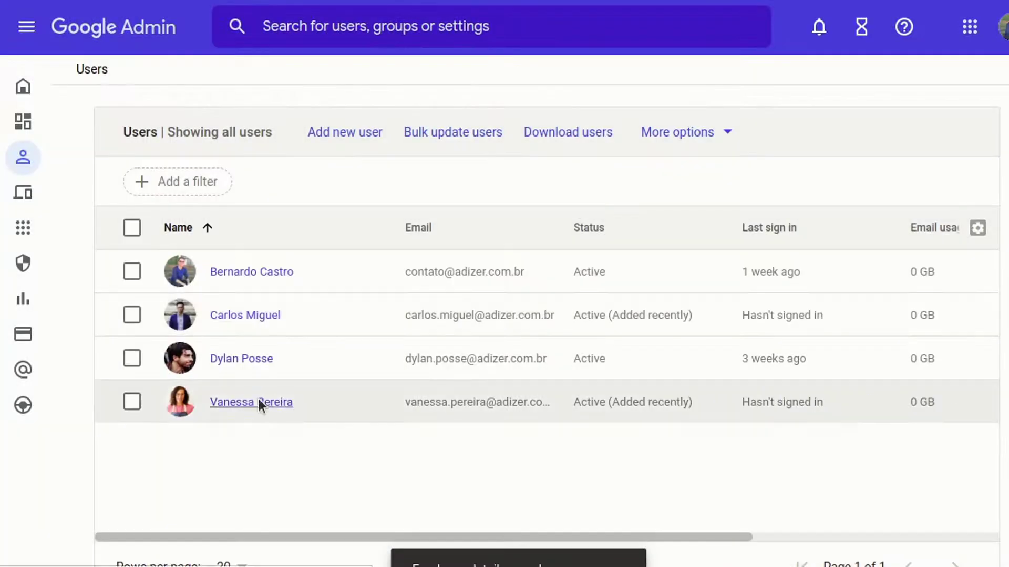
click(258, 401)
scroll(549, 360, down, 5)
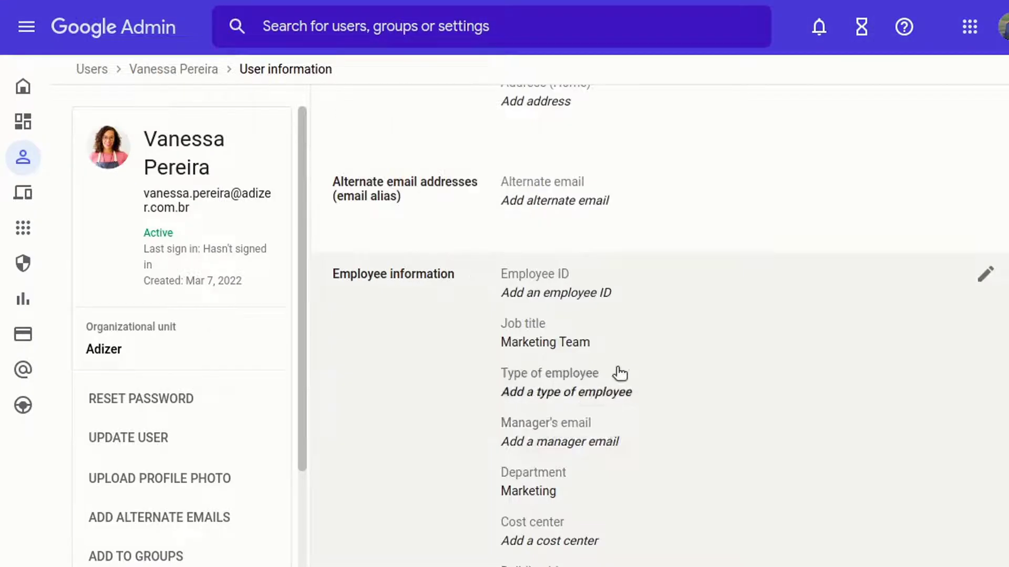
click(619, 375)
text(She/)
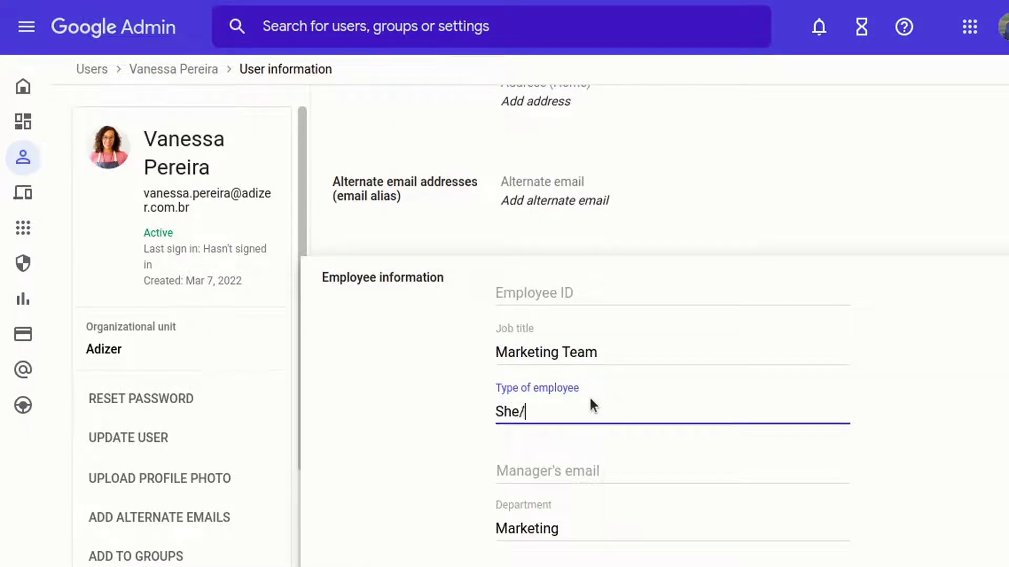
text(Her)
scroll(683, 353, down, 3)
scroll(736, 349, down, 3)
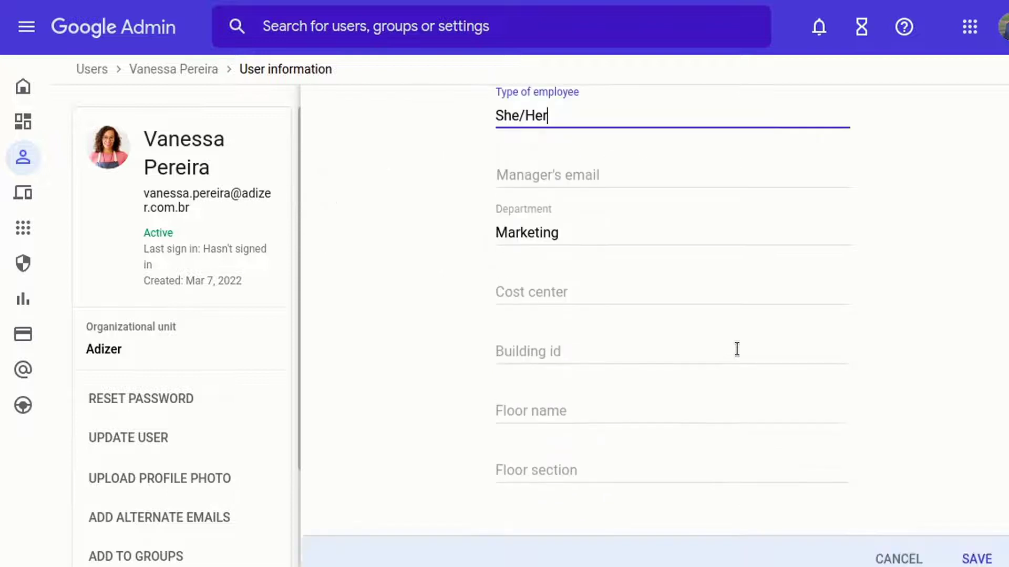
scroll(841, 388, down, 3)
click(975, 430)
scroll(764, 235, up, 2)
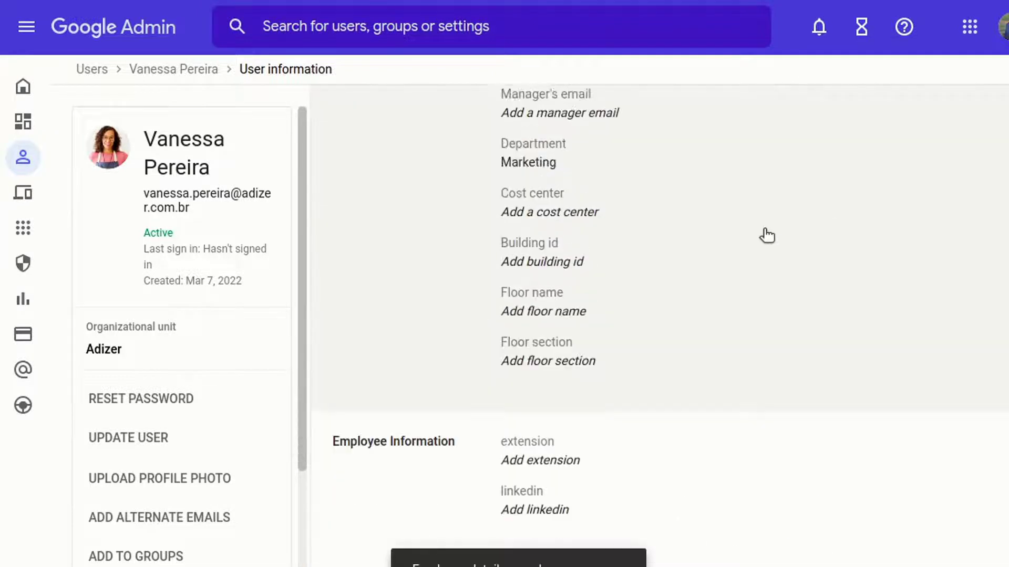
scroll(750, 252, up, 3)
scroll(746, 262, up, 1)
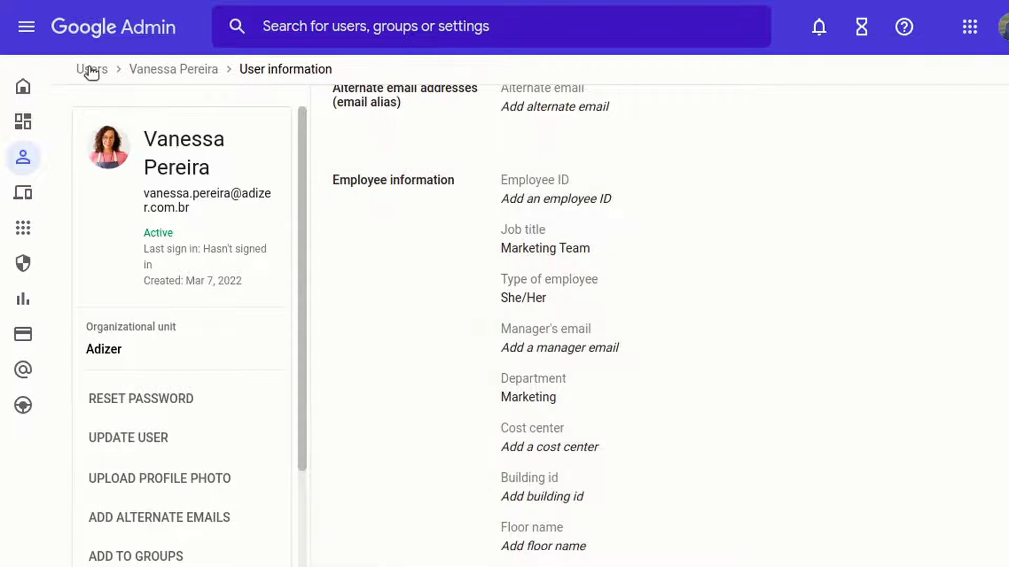
Create a Bybrand department named 'Workspace users' and continue to the import step
click(92, 70)
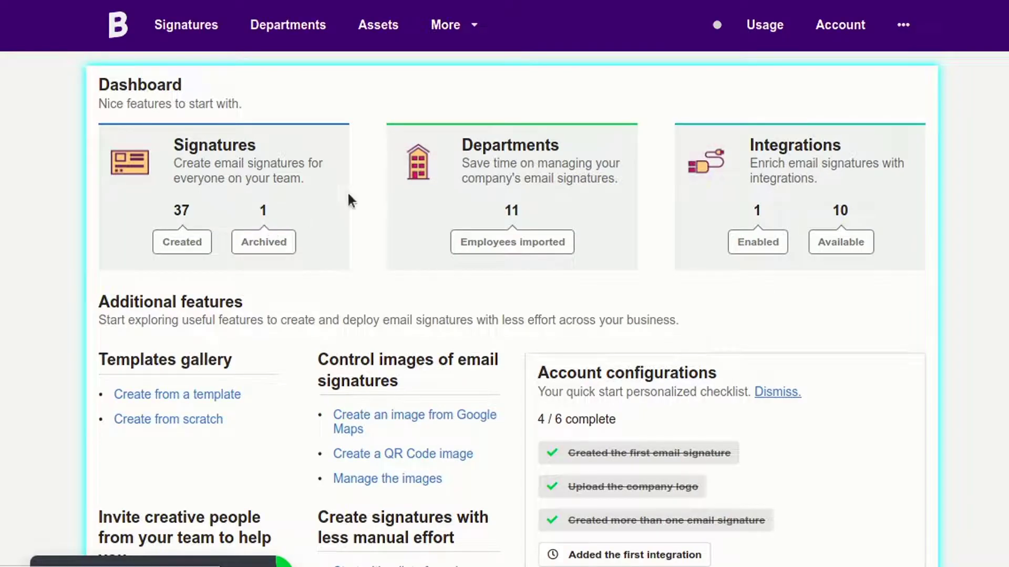
click(297, 27)
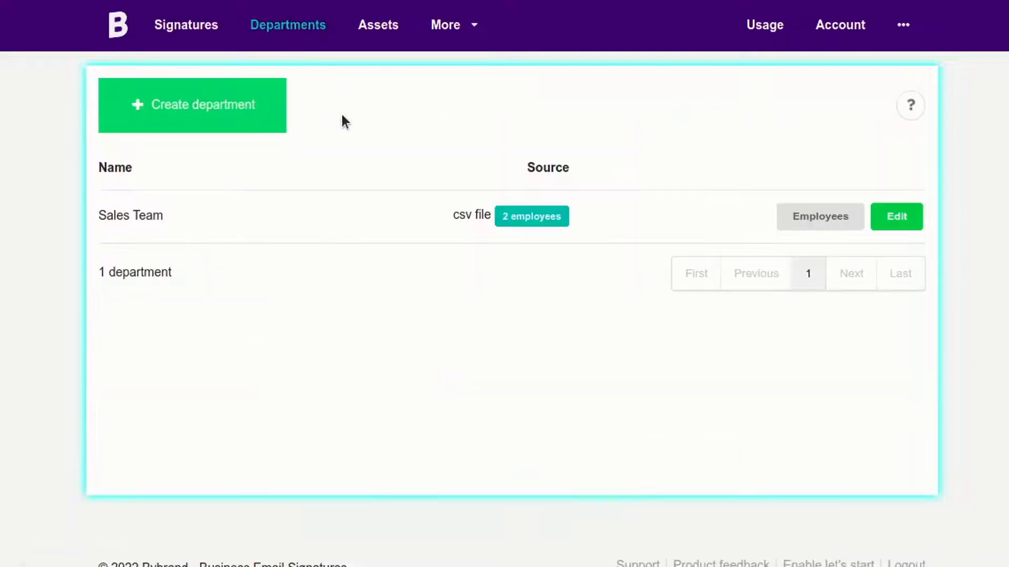
click(209, 121)
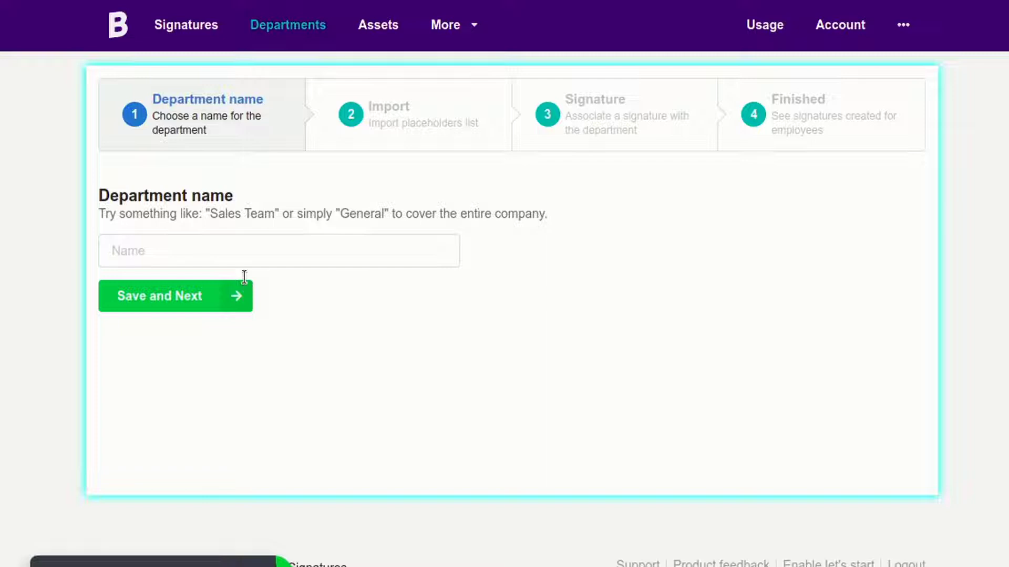
click(243, 252)
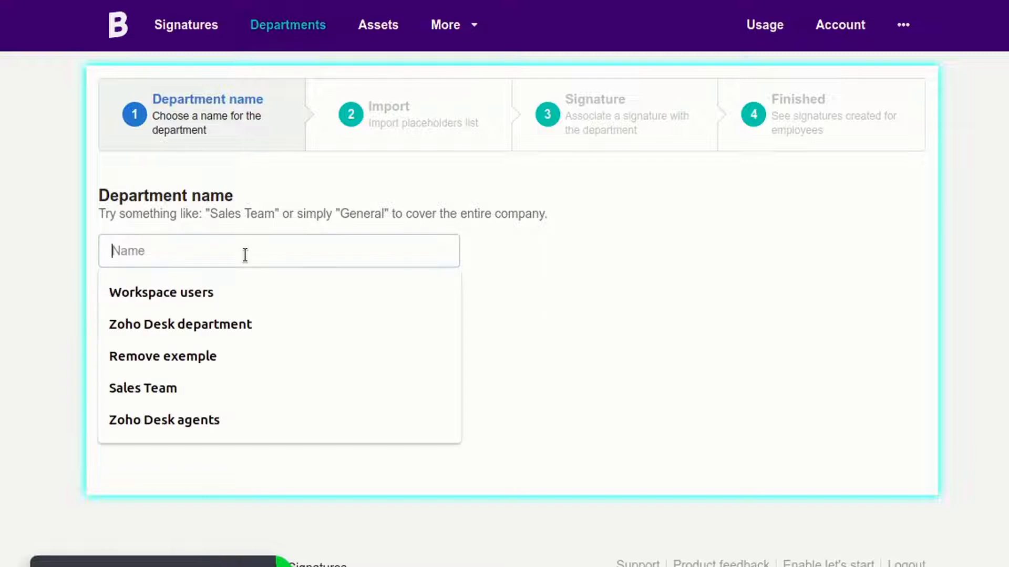
click(190, 291)
click(189, 302)
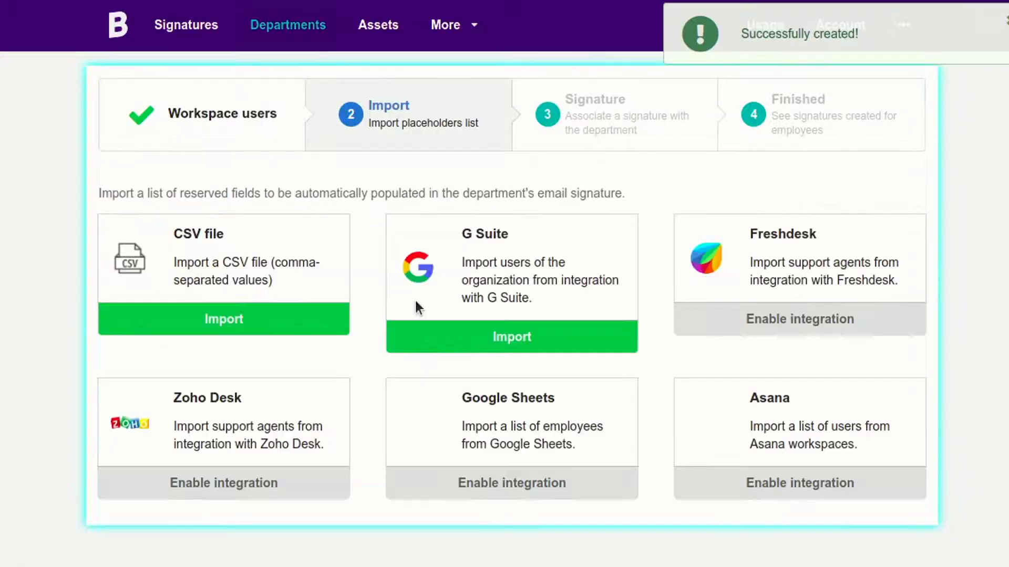
Load the Google Workspace users, select all four, and import them into the department
click(511, 342)
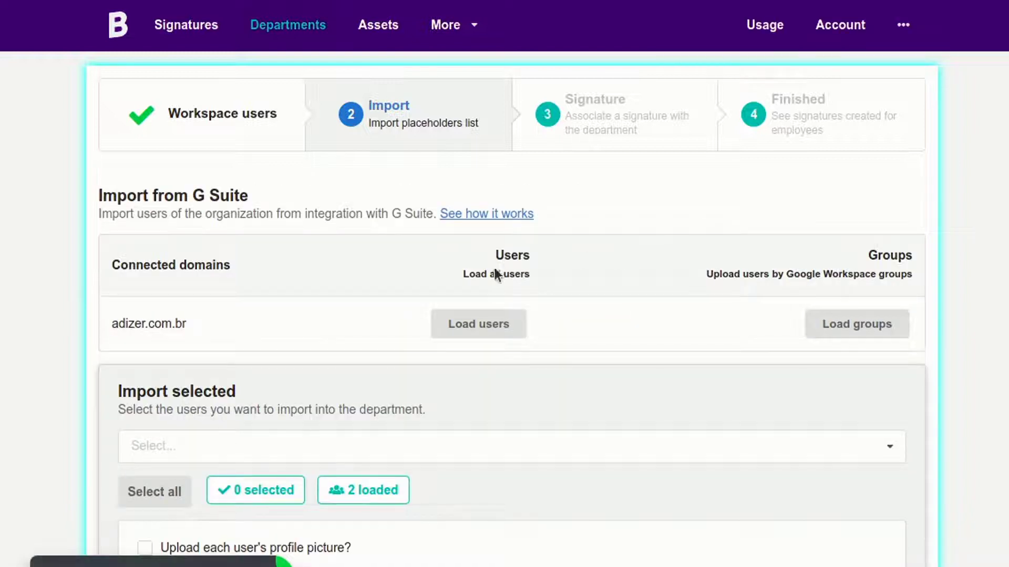
click(486, 325)
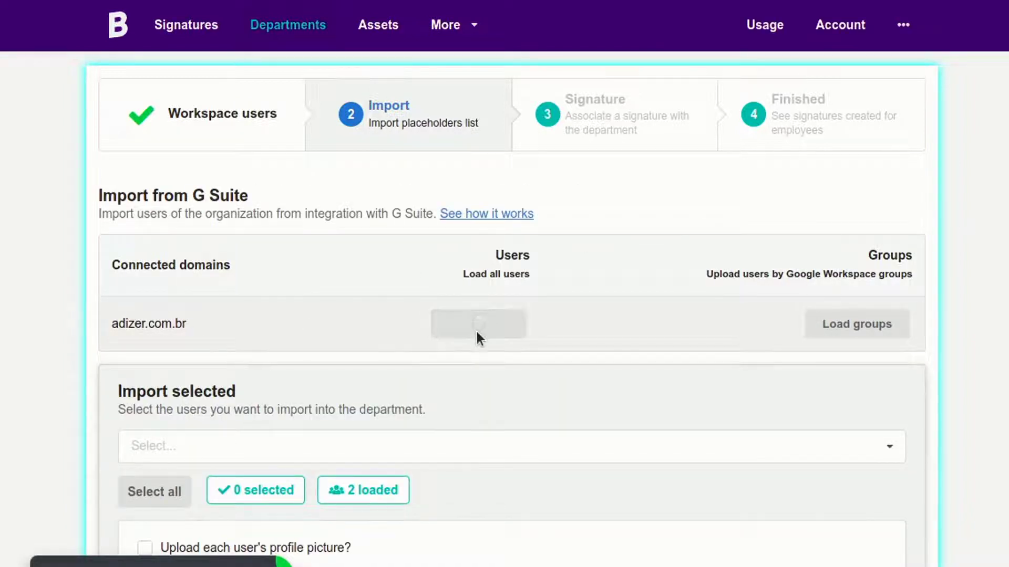
scroll(567, 324, down, 4)
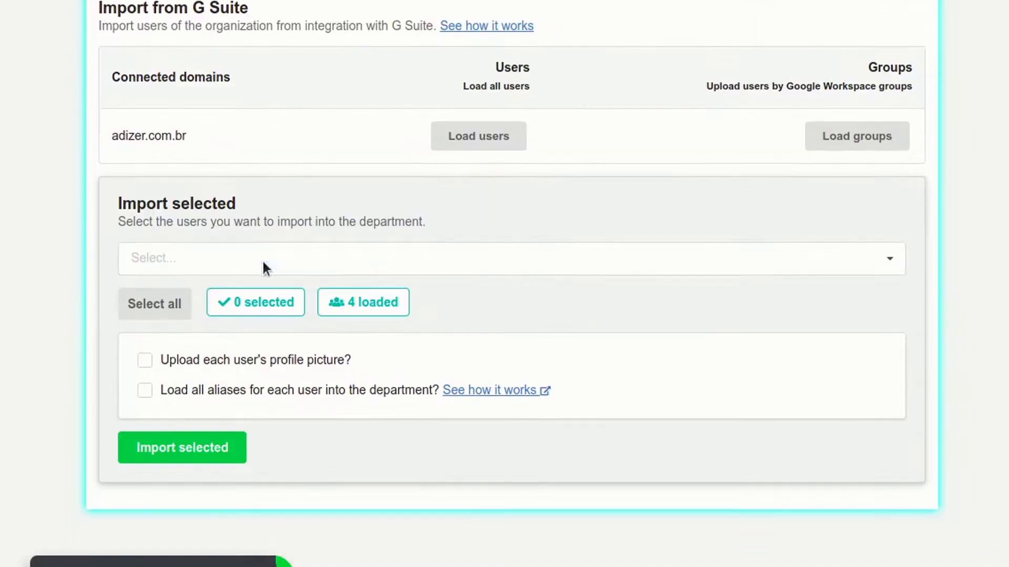
click(219, 265)
click(131, 306)
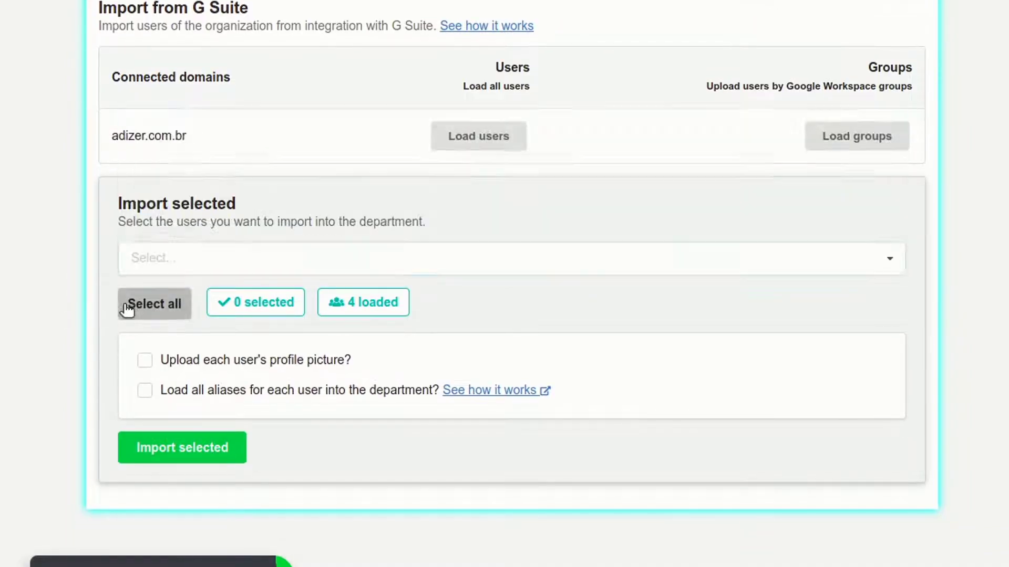
click(202, 451)
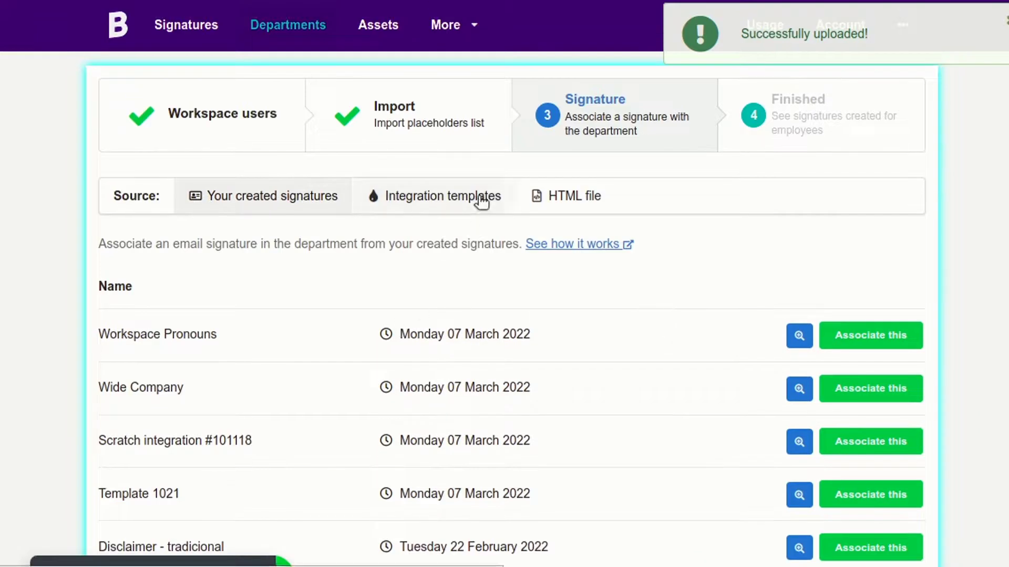
Preview the Workspace Pronouns signature, then associate it with the department and confirm
click(479, 199)
scroll(723, 406, down, 1)
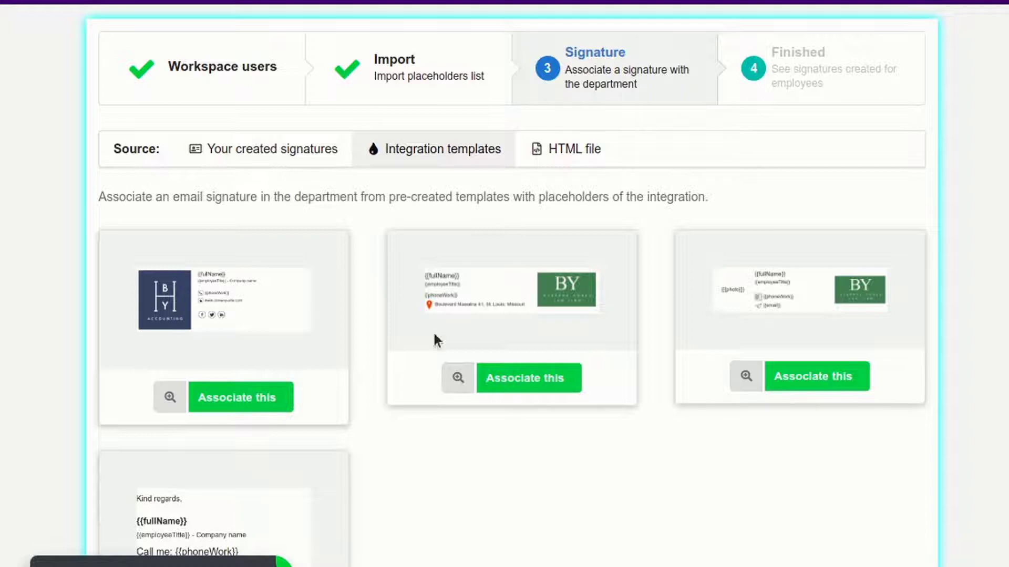
click(270, 158)
scroll(563, 270, down, 2)
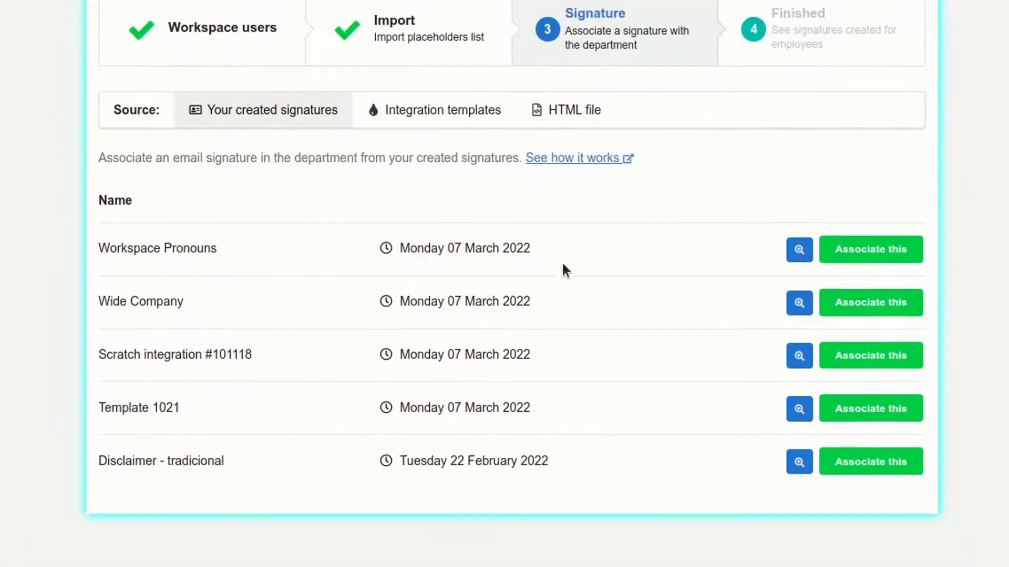
click(799, 242)
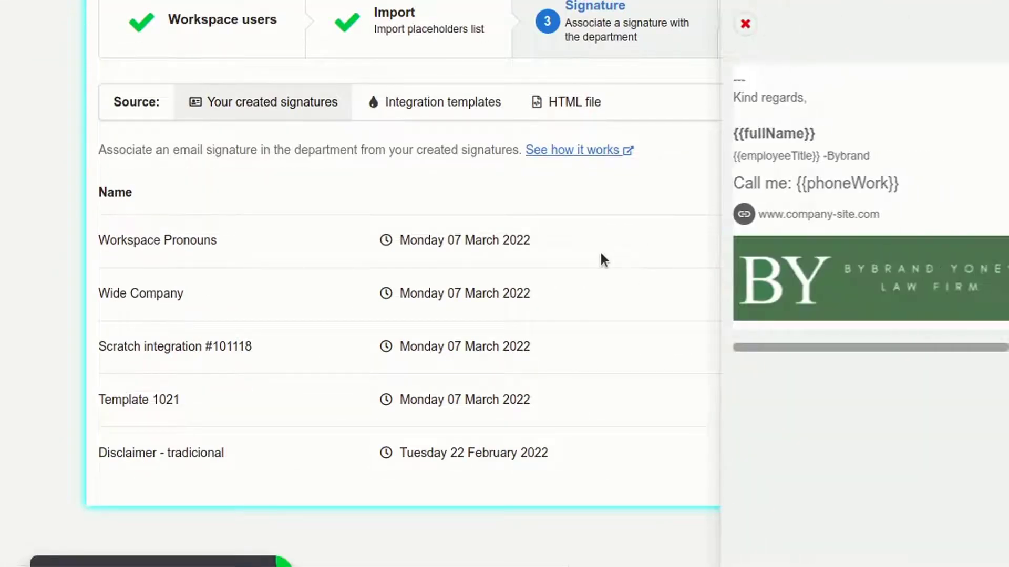
click(594, 253)
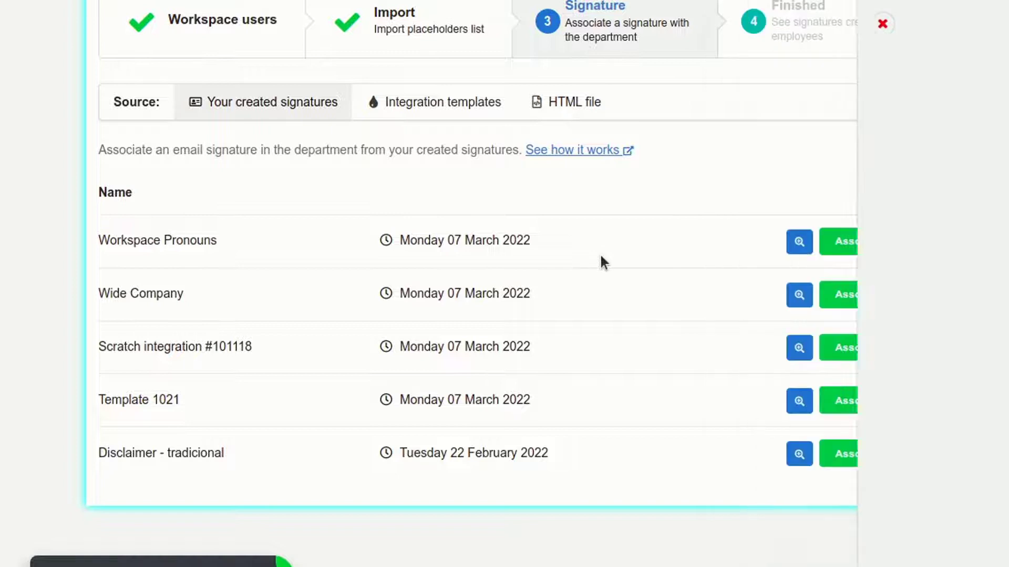
click(856, 243)
click(872, 210)
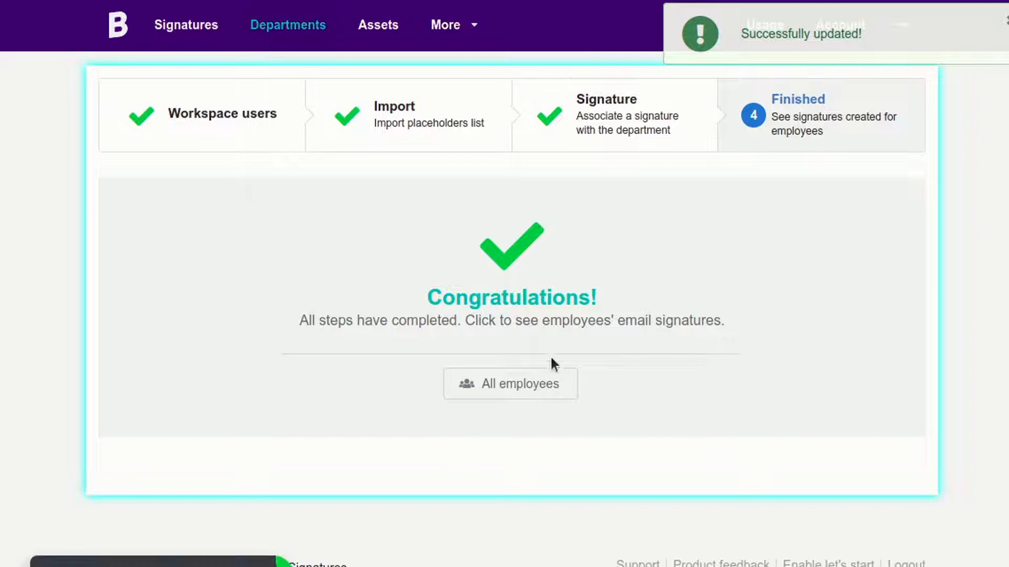
Preview each of the four employees' generated signatures in turn, then close the preview
click(536, 385)
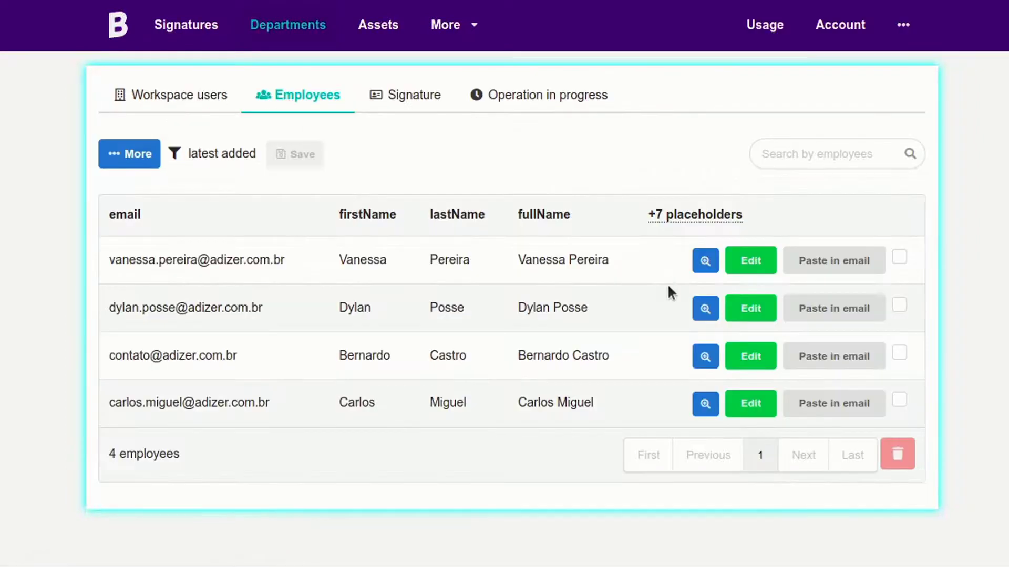
click(704, 261)
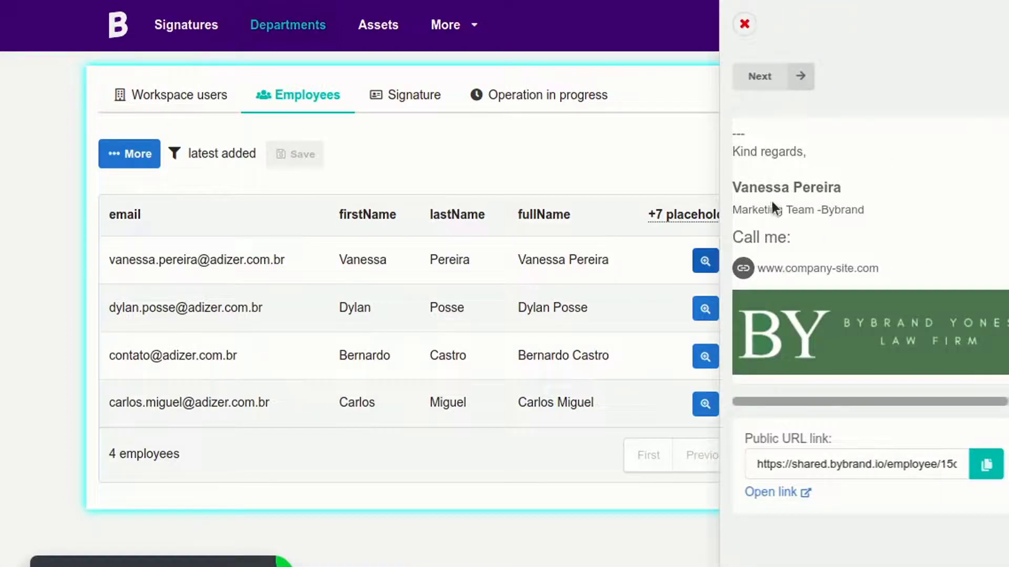
click(775, 87)
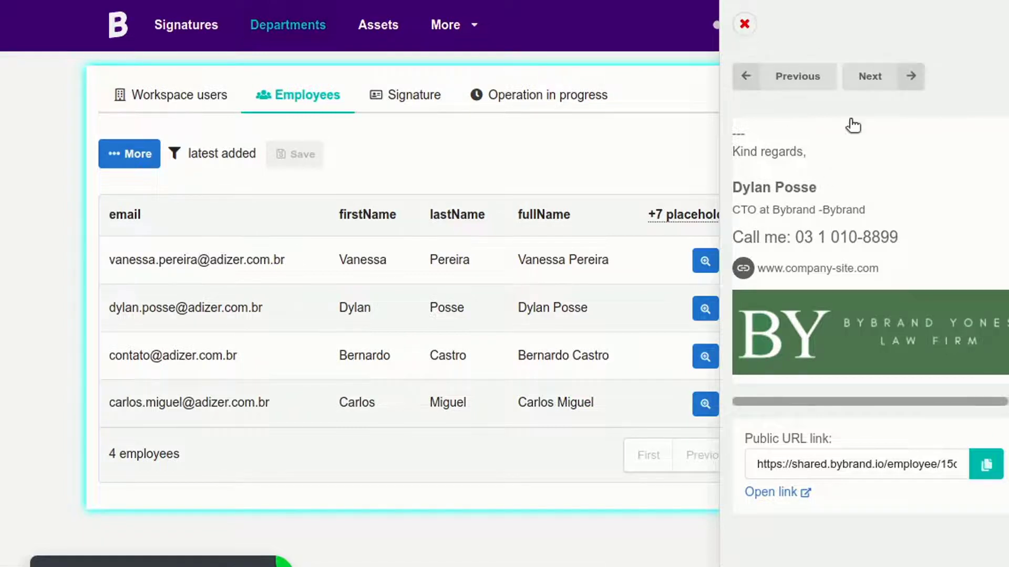
click(869, 77)
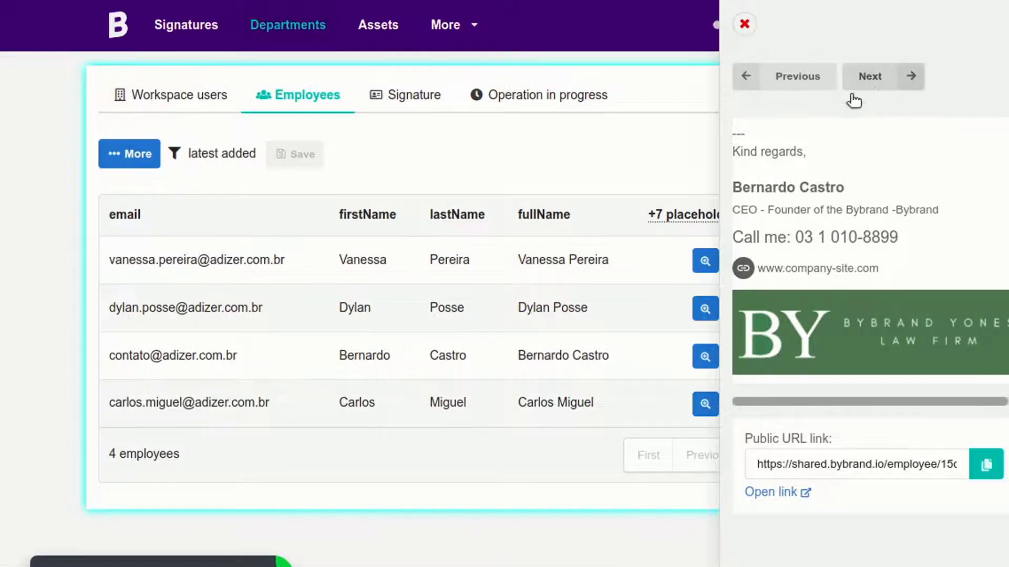
click(870, 77)
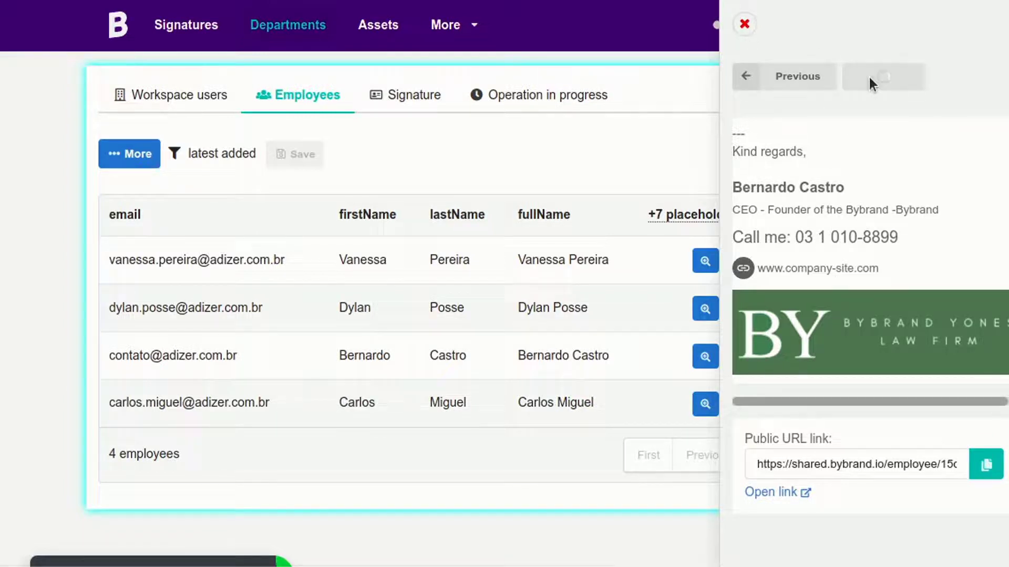
click(745, 23)
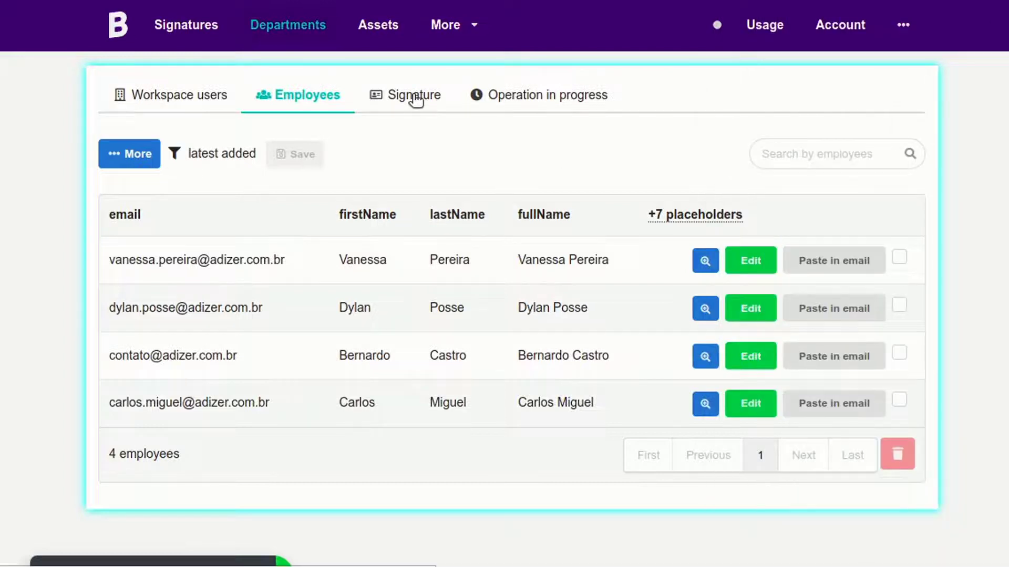
Open the department's Workspace Pronouns signature in the editor with placeholders shown
click(415, 97)
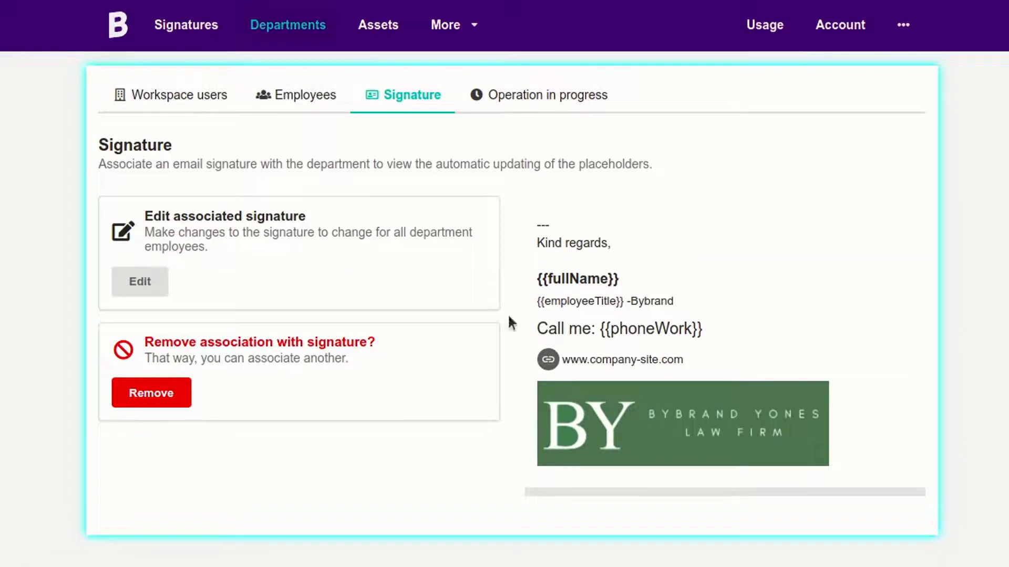
click(147, 282)
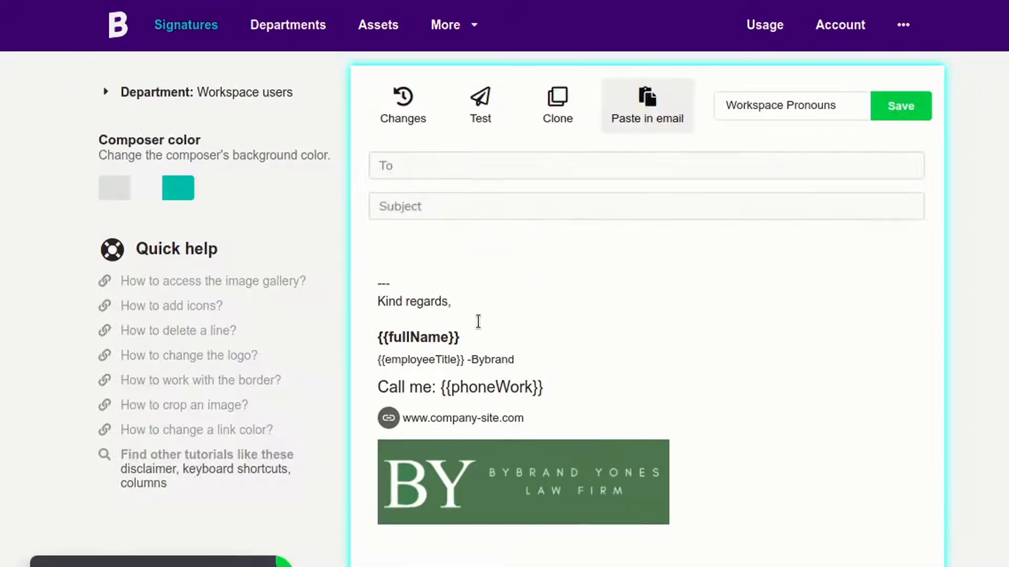
click(150, 100)
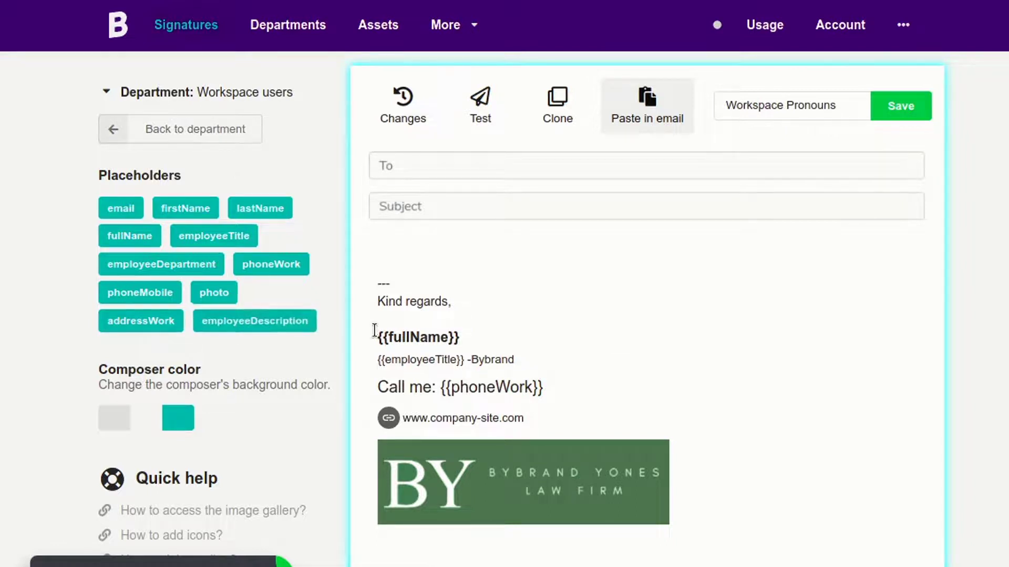
Add '({{employeeDescription}})' after {{fullName}} at font size 13 and save the signature
click(516, 341)
click(612, 333)
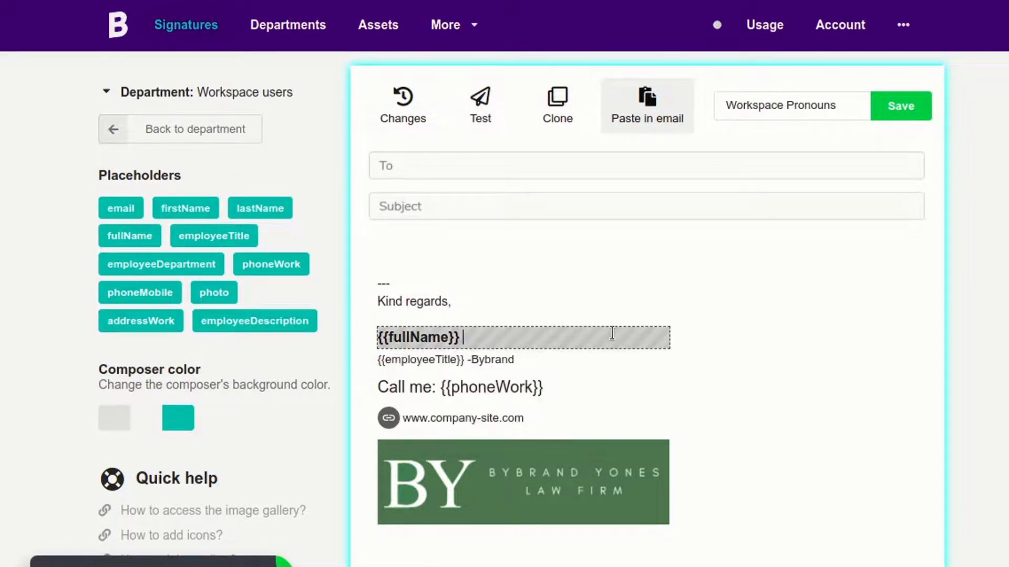
text(-())
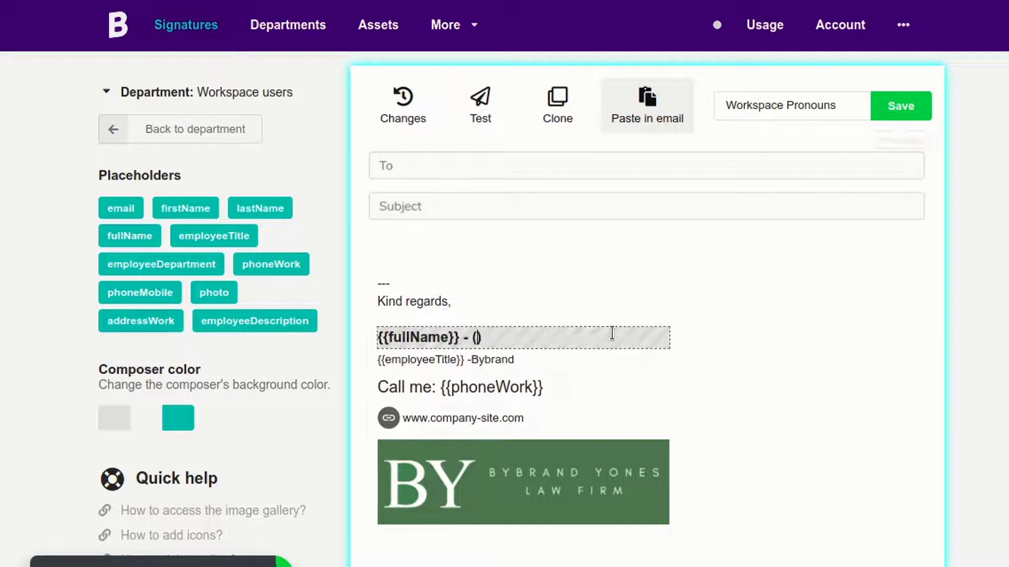
text({{employeeDescription}})
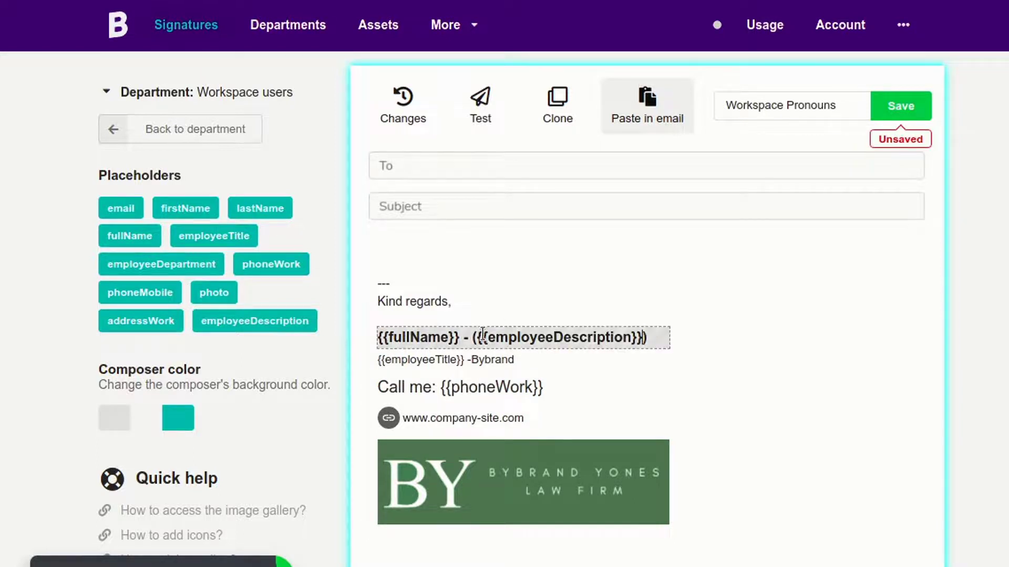
key(ctrl+shift+Left)
key(ctrl+shift+Left)
key(ctrl+shift+Left)
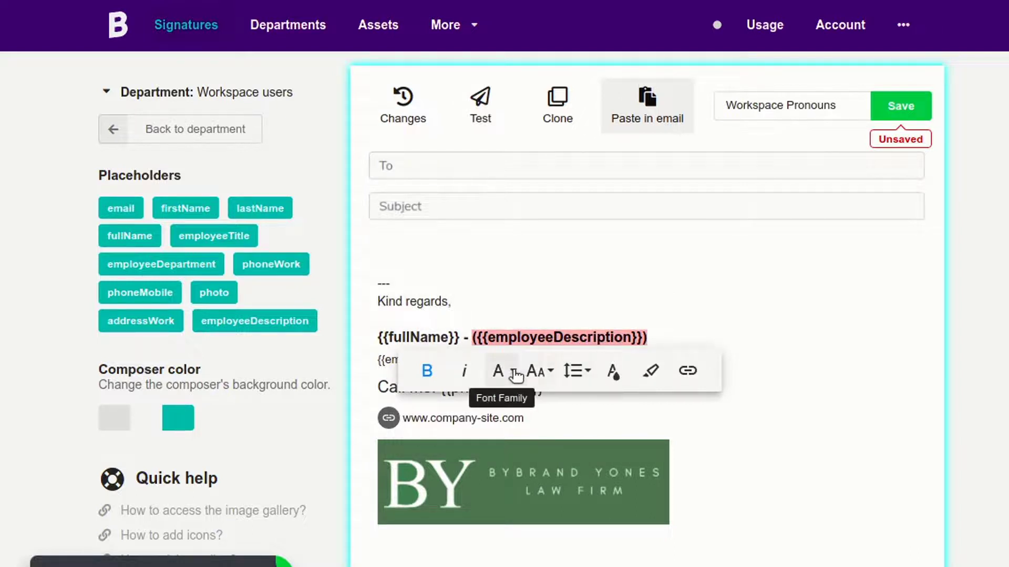
click(540, 374)
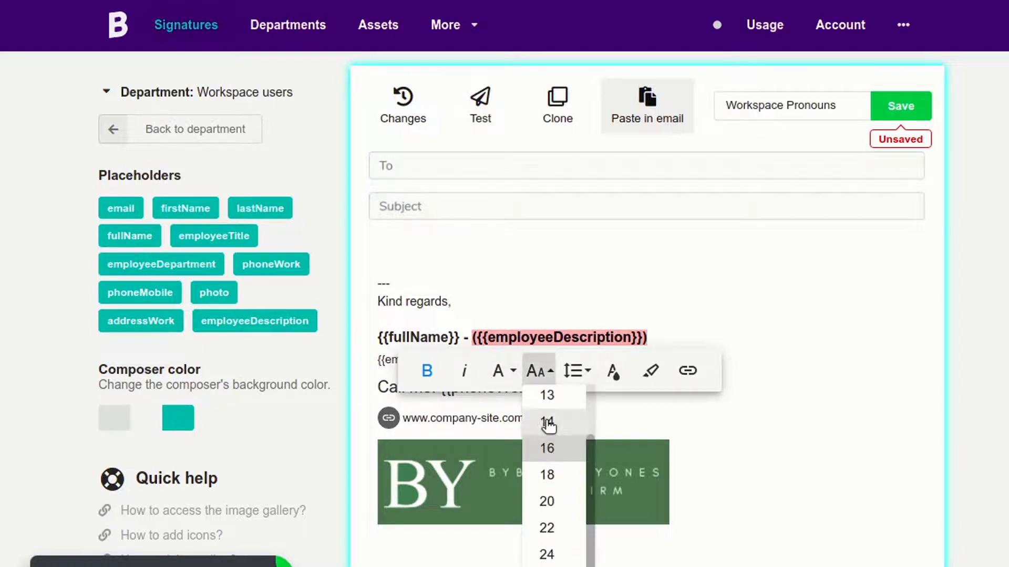
click(549, 397)
click(676, 268)
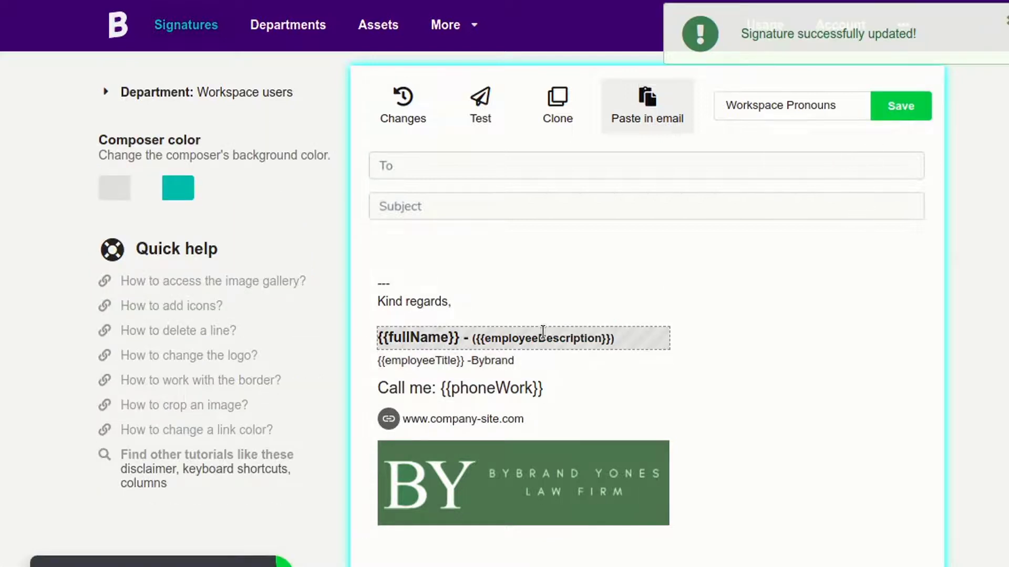
click(253, 95)
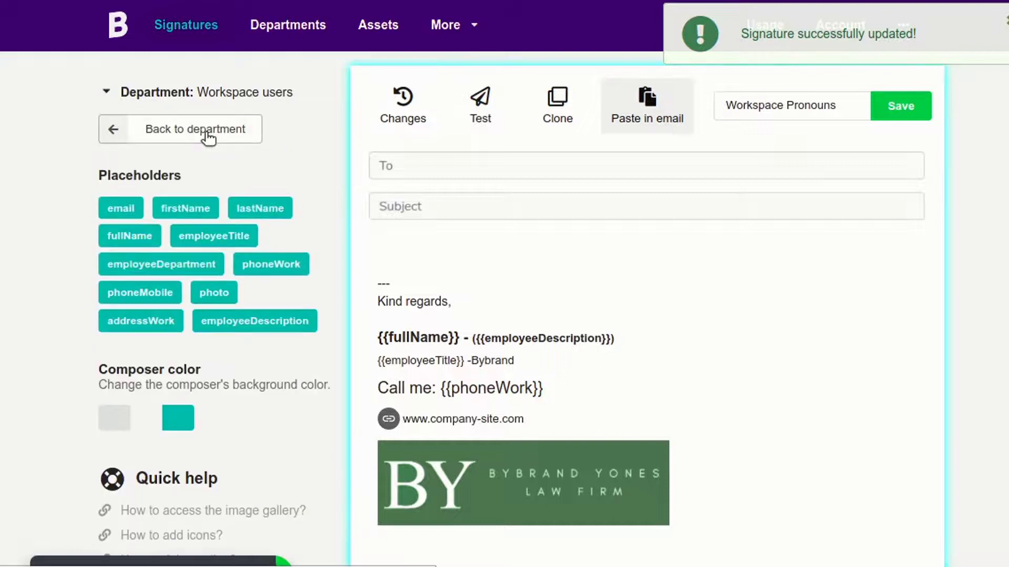
Step through all four employees' signature previews to confirm pronouns appear after each name
click(204, 129)
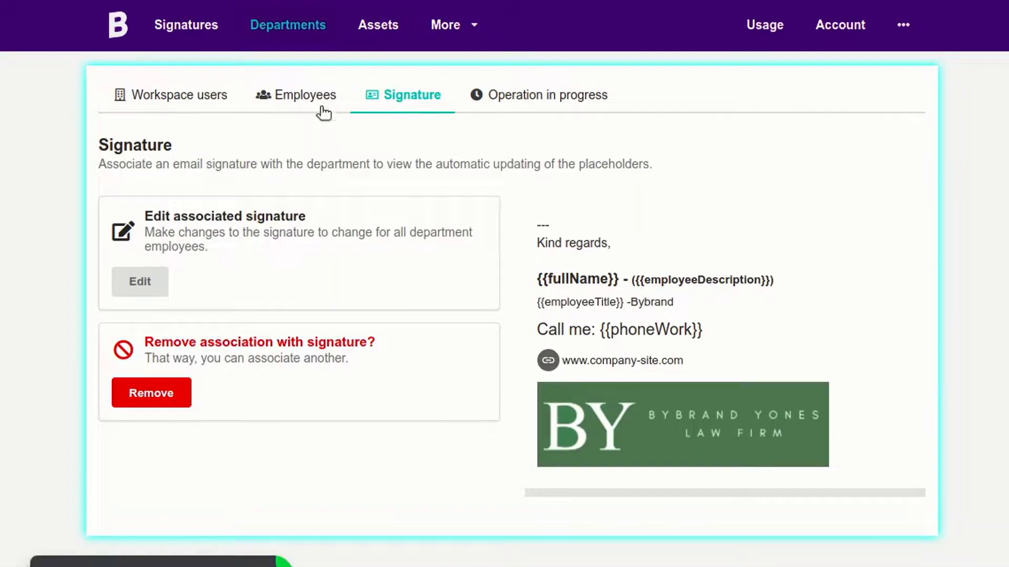
click(325, 100)
click(702, 260)
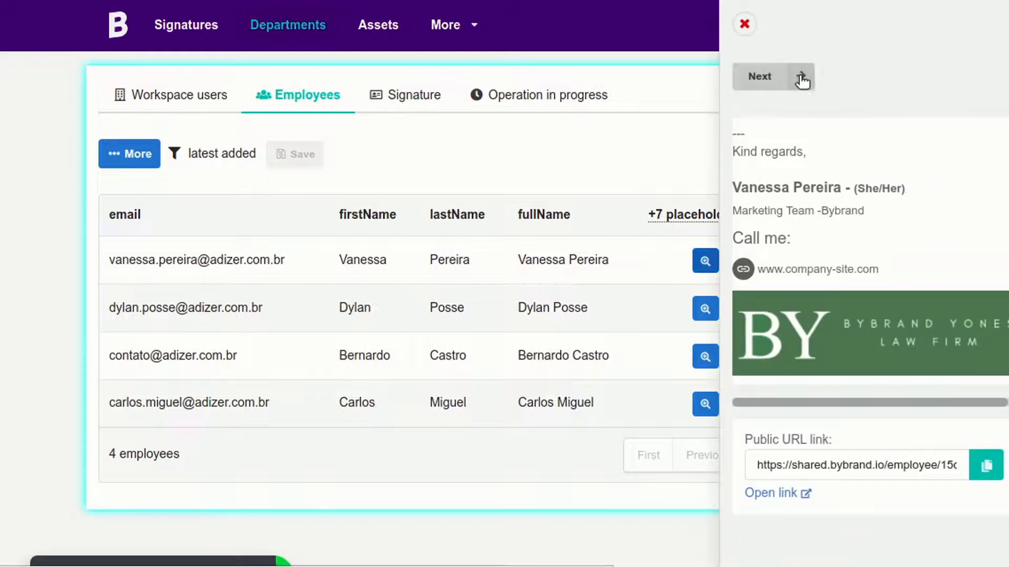
click(800, 76)
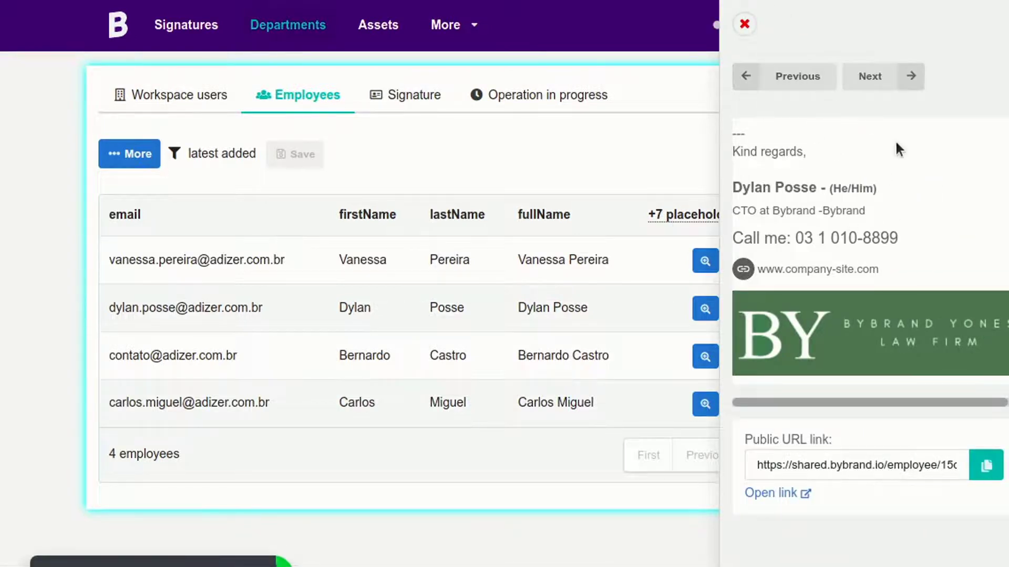
click(891, 79)
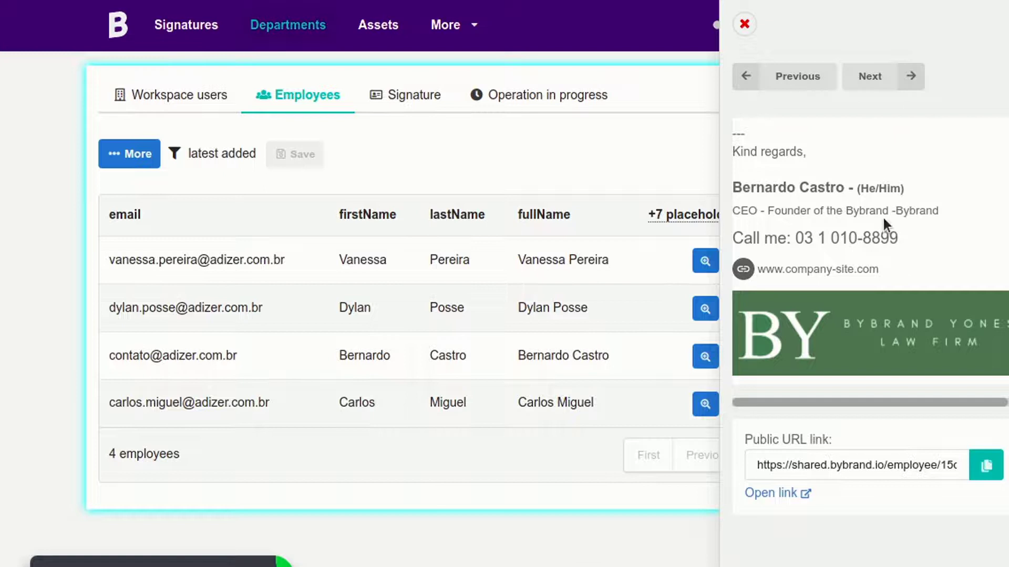
click(892, 80)
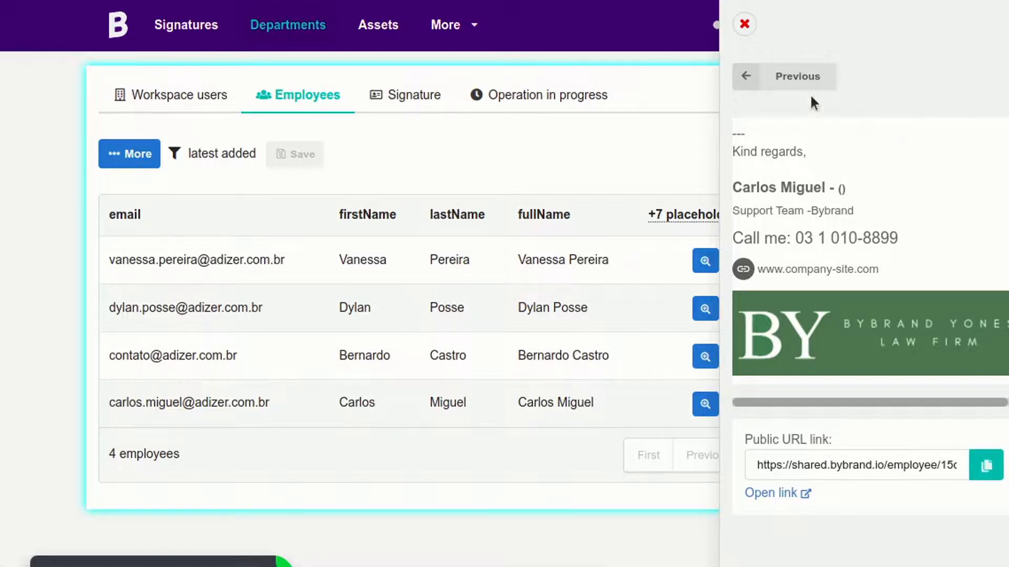
click(481, 303)
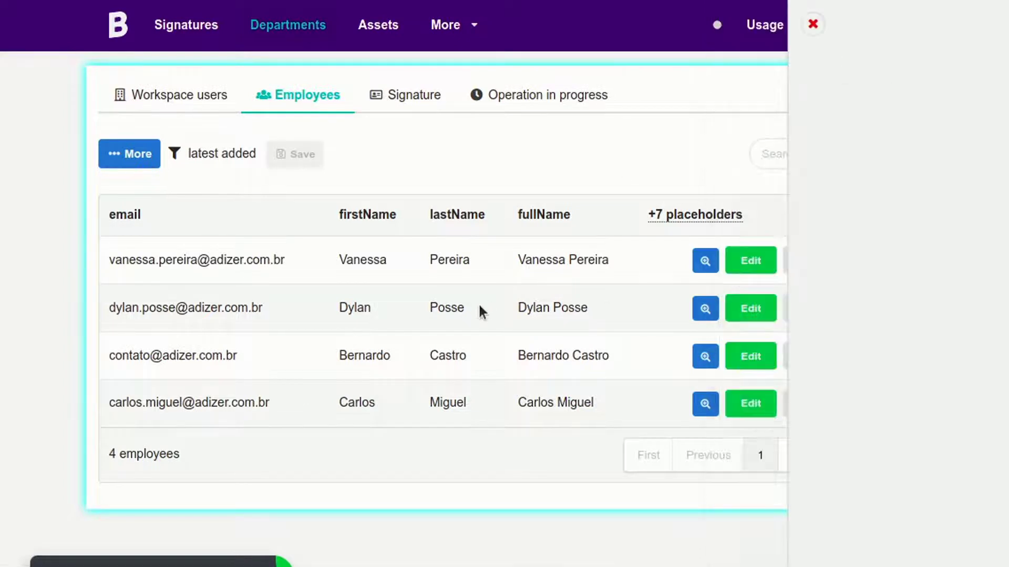
click(751, 403)
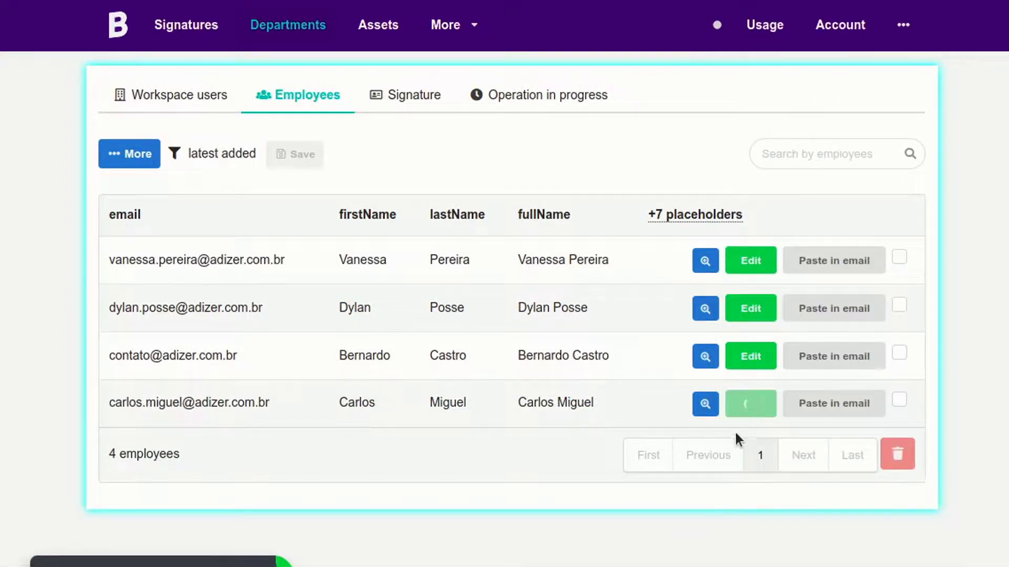
scroll(347, 261, down, 4)
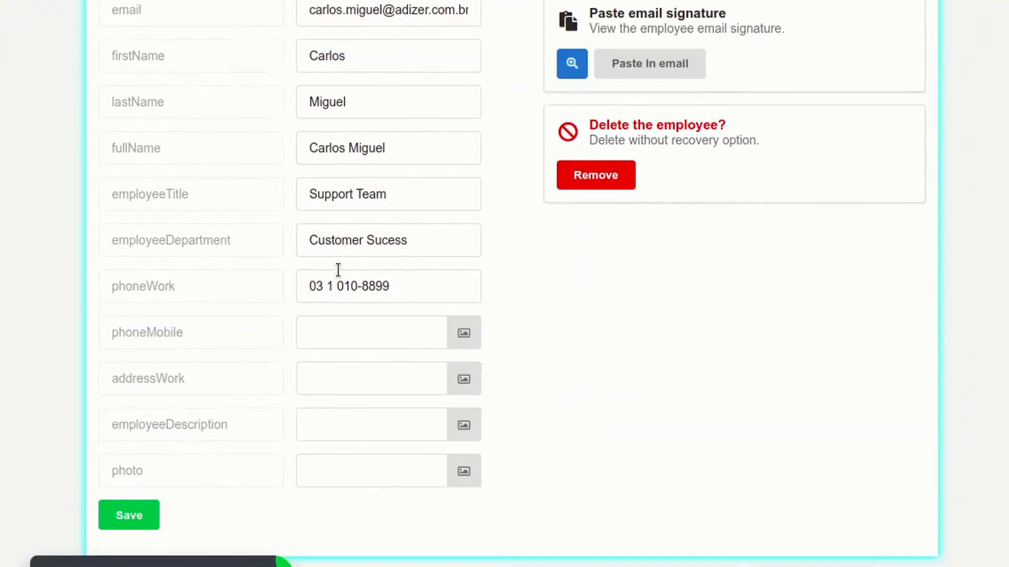
click(344, 422)
text(He/Him)
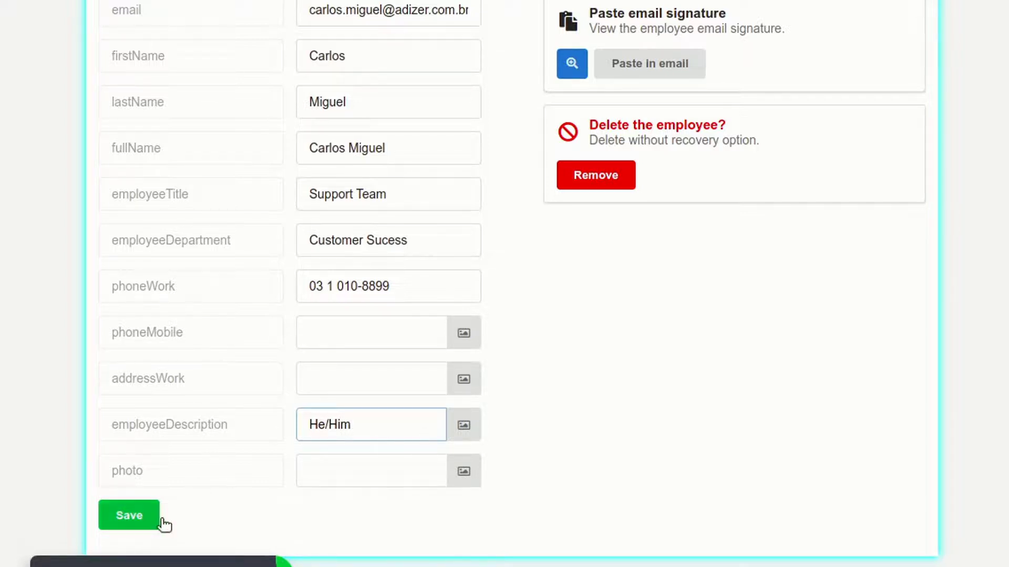
click(141, 519)
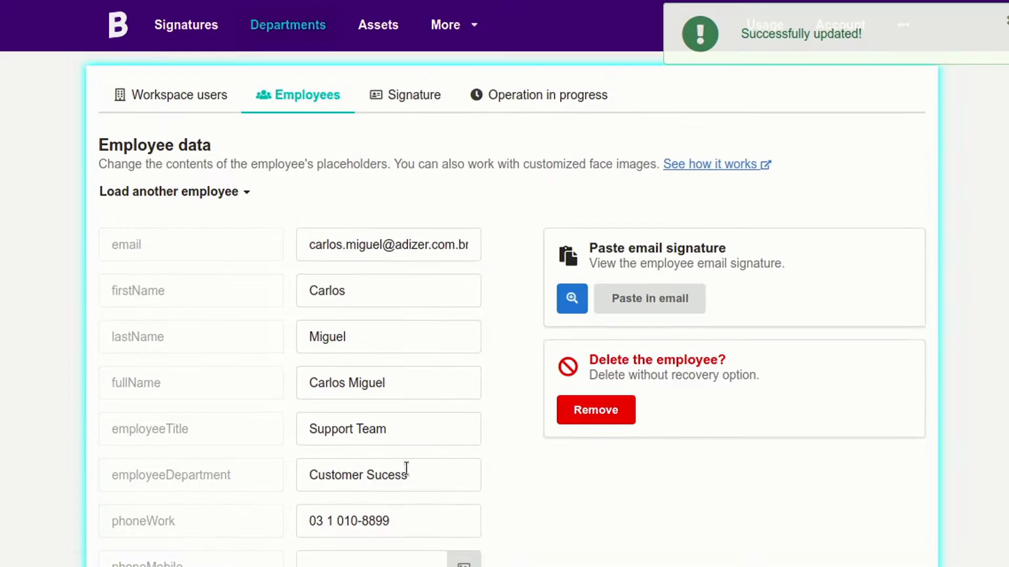
scroll(345, 470, down, 2)
scroll(337, 433, down, 2)
scroll(355, 476, up, 3)
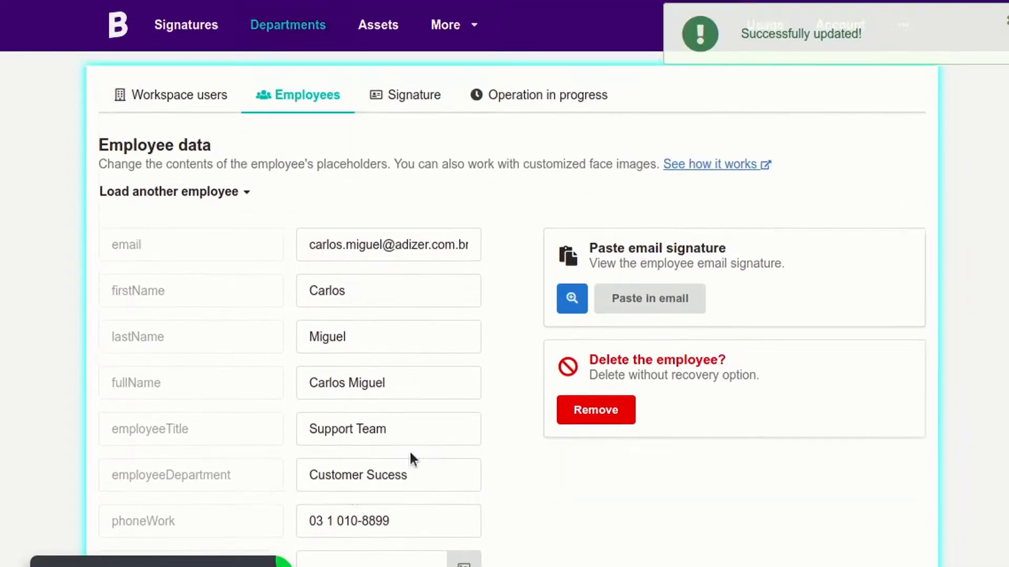
click(568, 299)
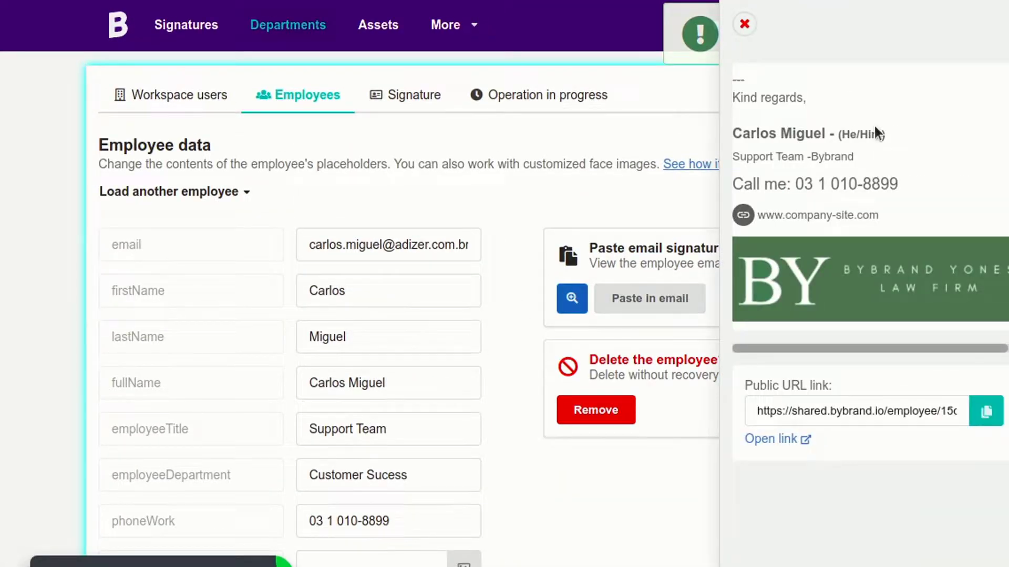
Close the preview and reveal the G Suite Update signature option for Carlos Miguel's (He/Him) signature
click(745, 24)
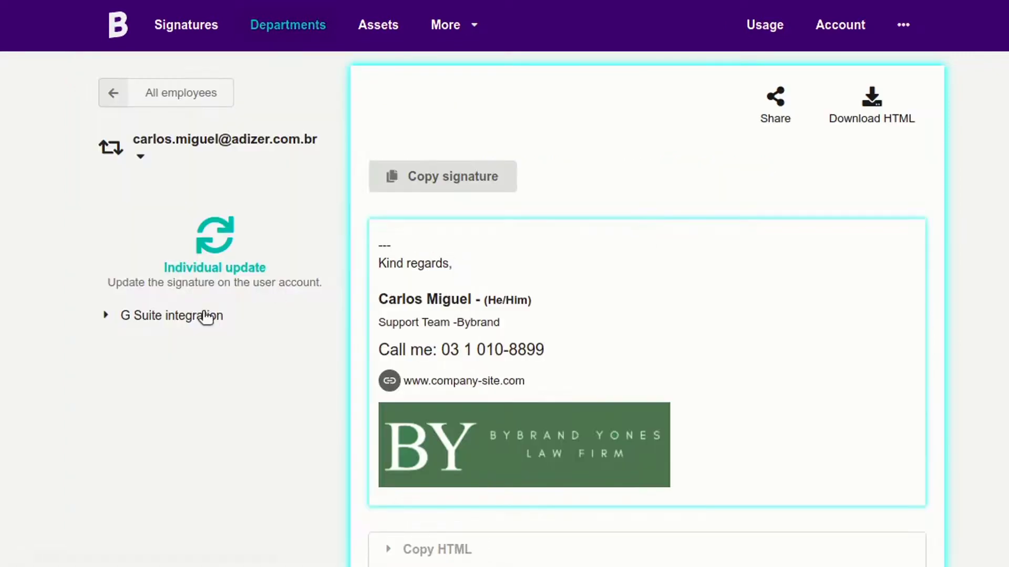
click(206, 317)
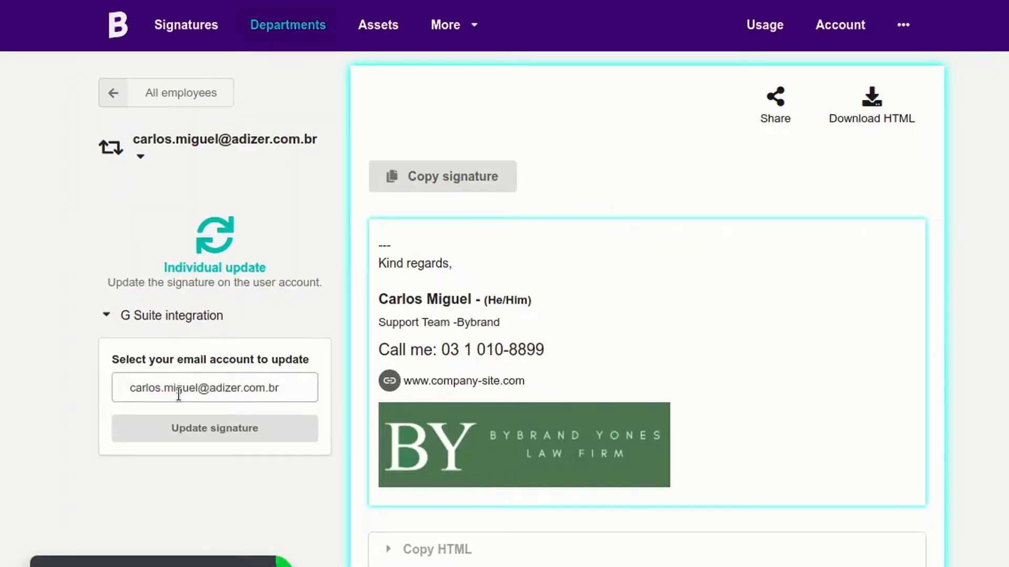